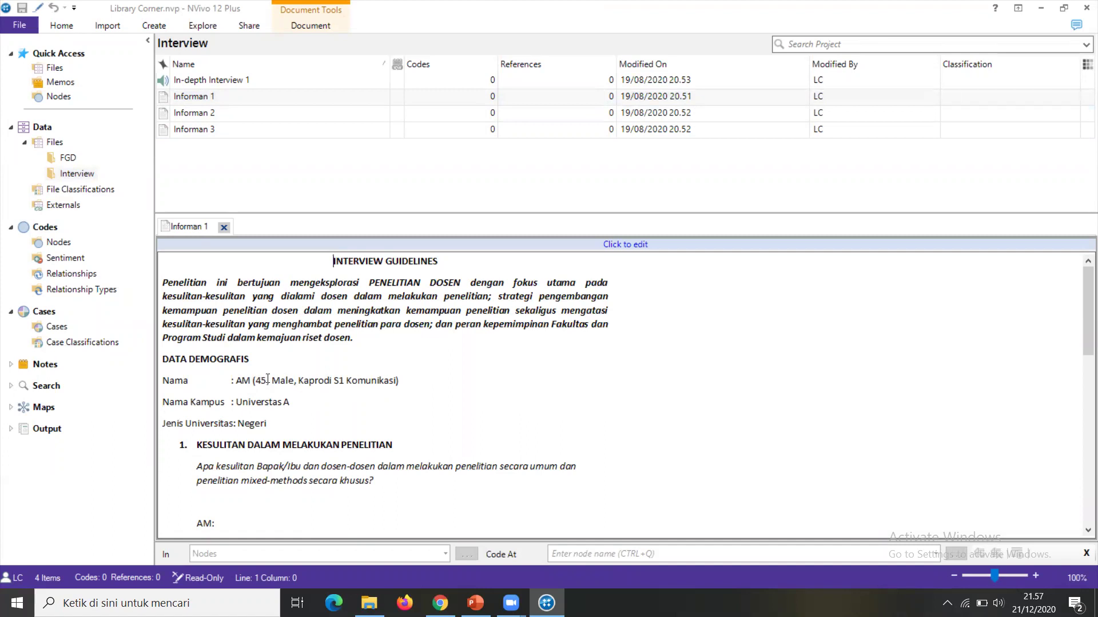
# Review the Informan 1 interview transcript, including its demographic data and the answers to the three numbered questions
pyautogui.scroll(-3, 394, 373)
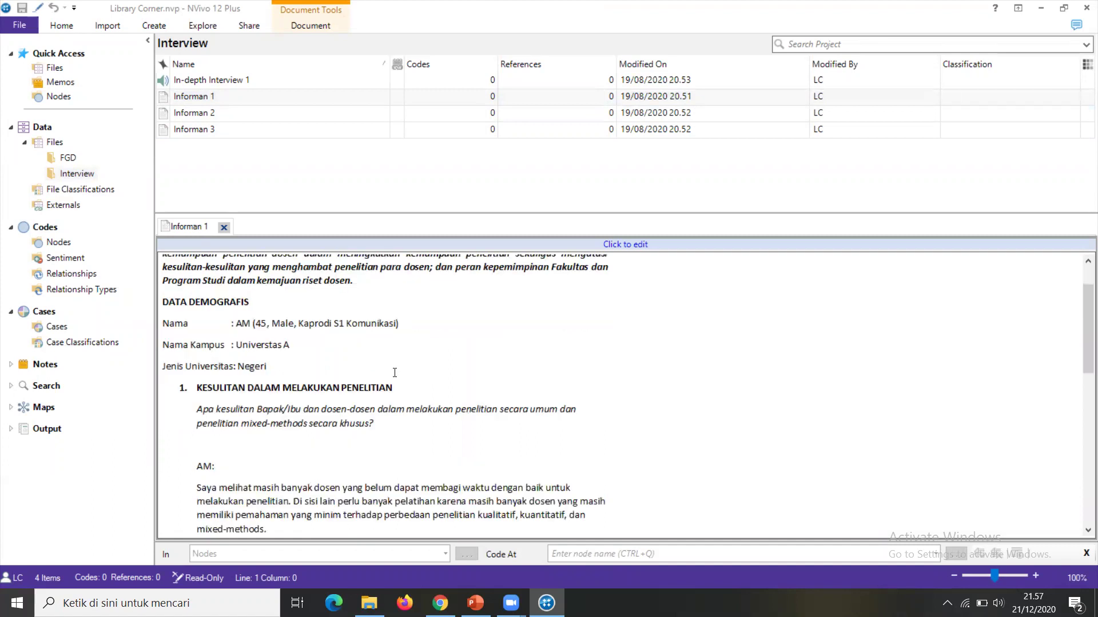
pyautogui.scroll(-3, 394, 373)
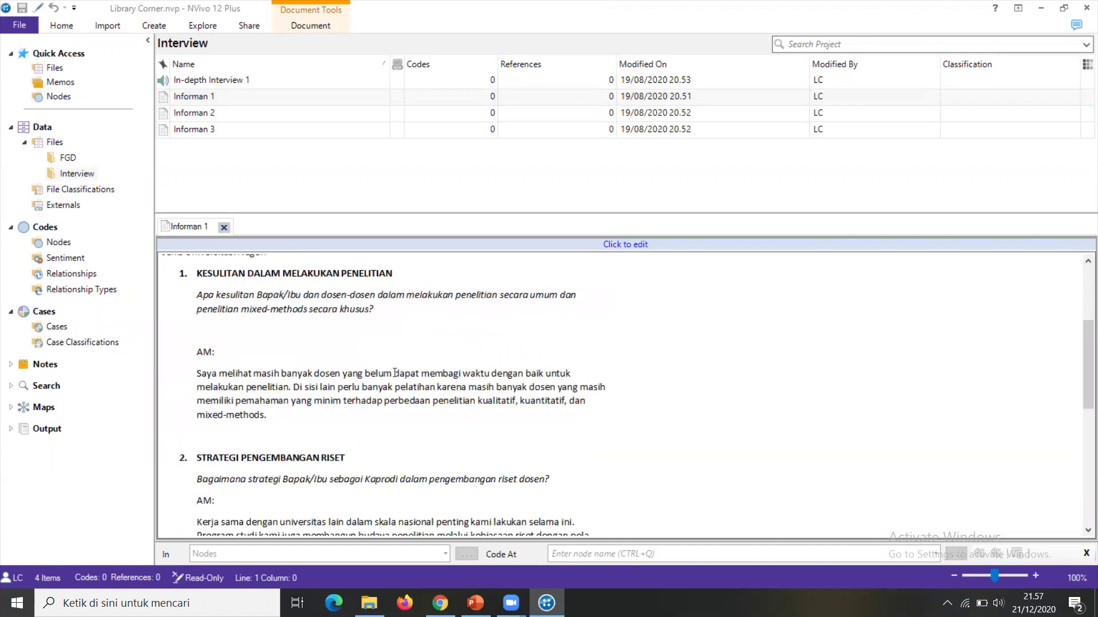
pyautogui.scroll(-4, 395, 372)
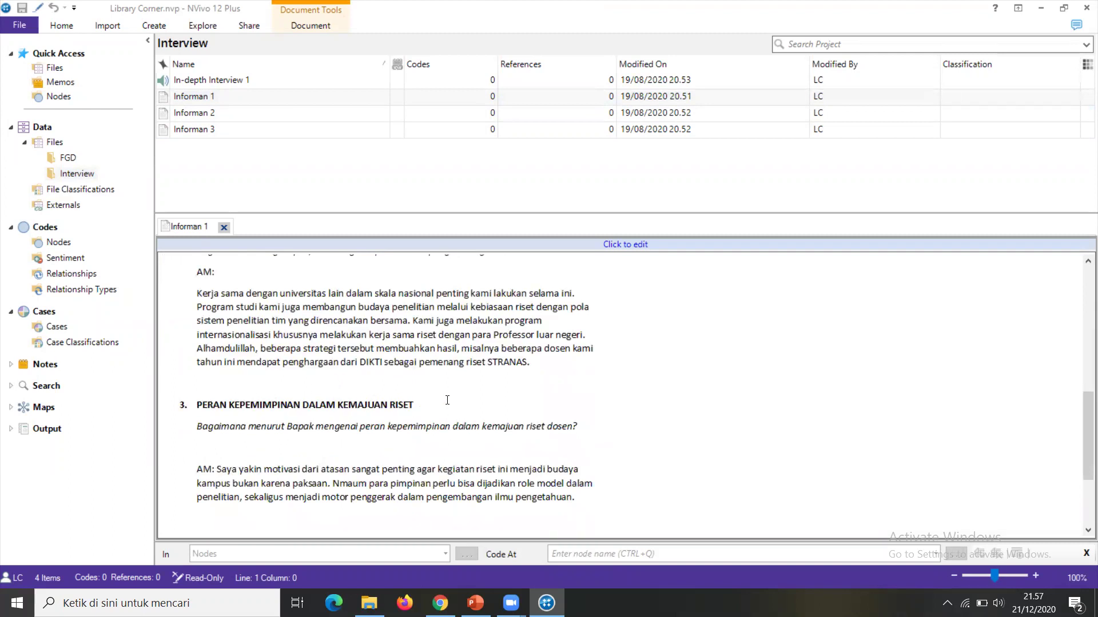
pyautogui.scroll(7, 376, 405)
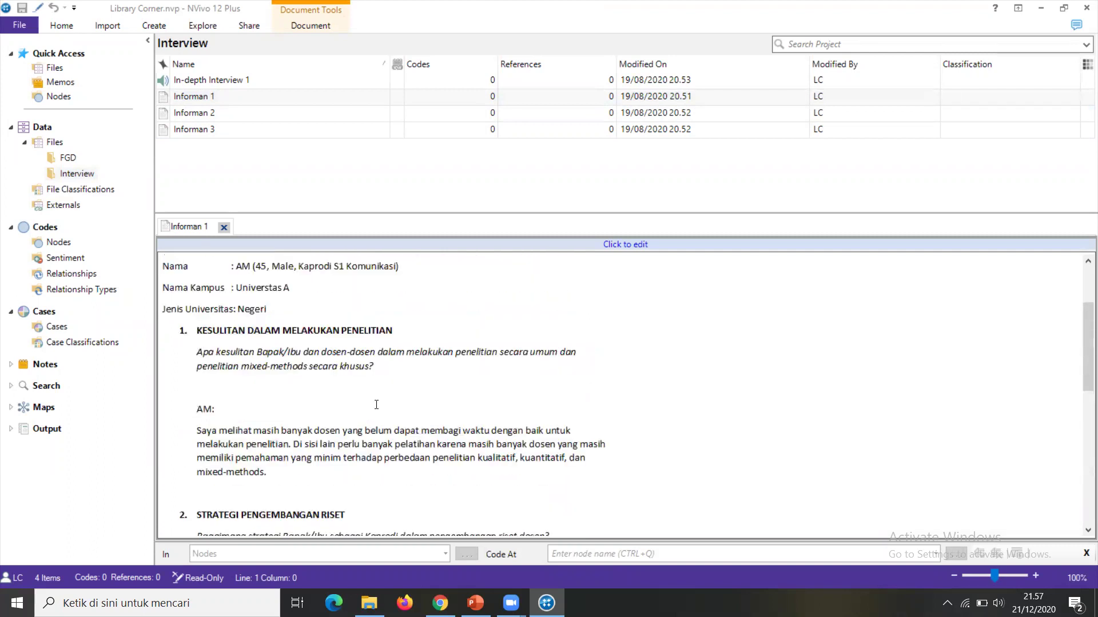
pyautogui.scroll(3, 376, 405)
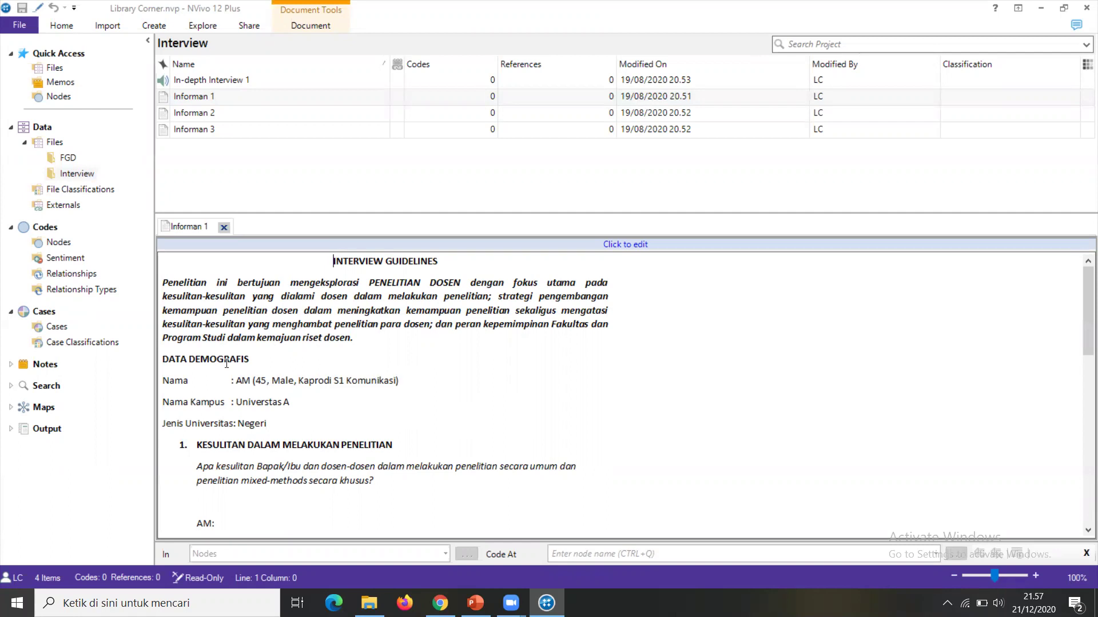
# Create a new case classification named Pimpinan
pyautogui.click(82, 342)
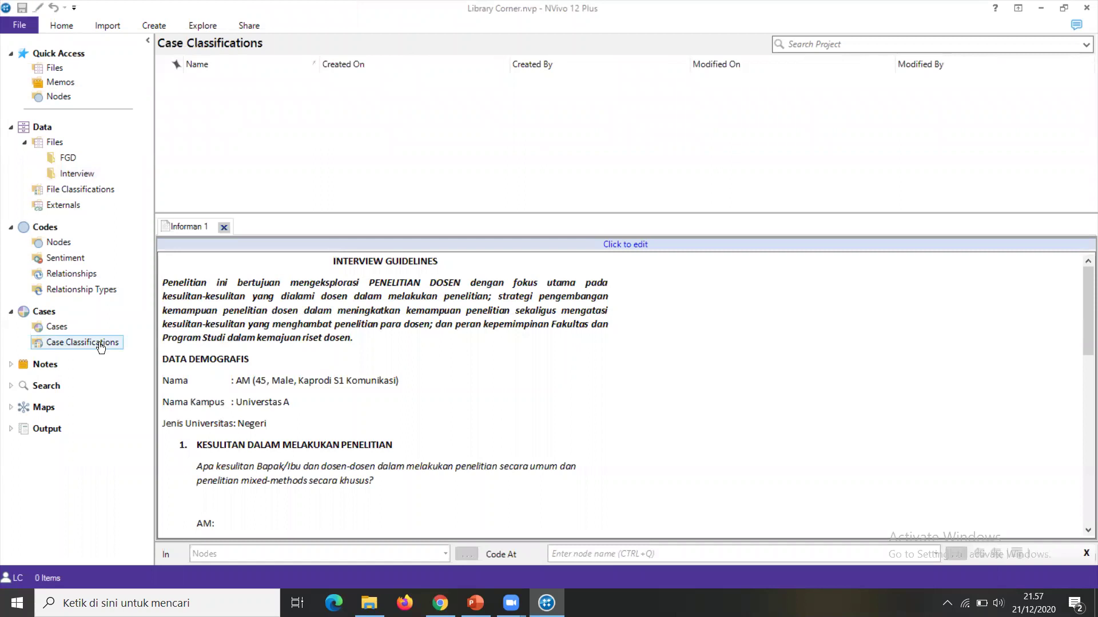
pyautogui.rightClick(100, 346)
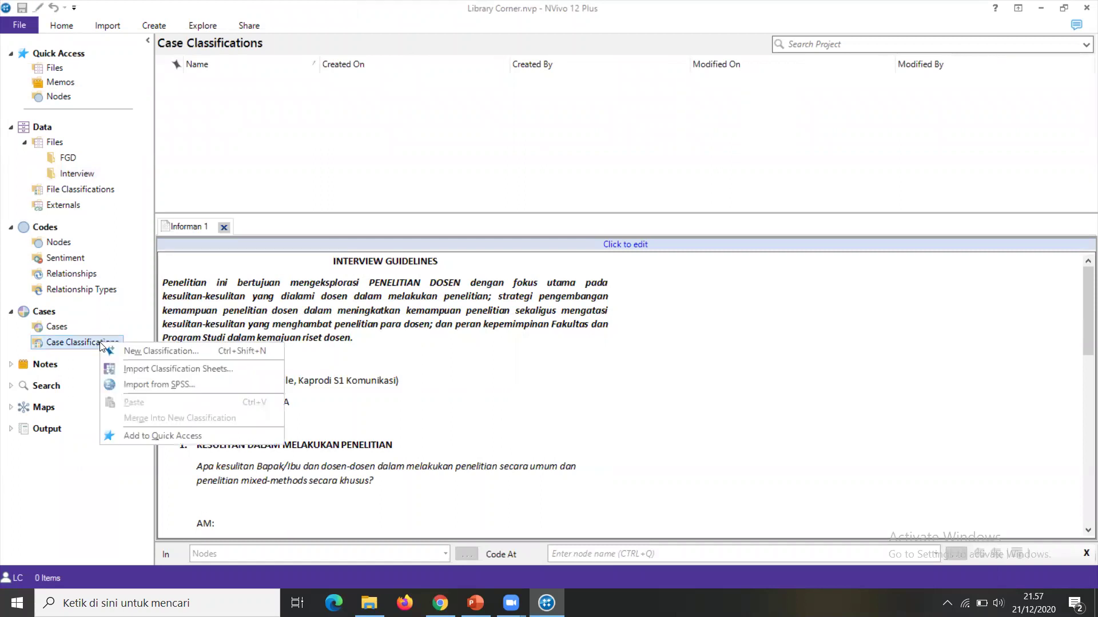
pyautogui.click(116, 351)
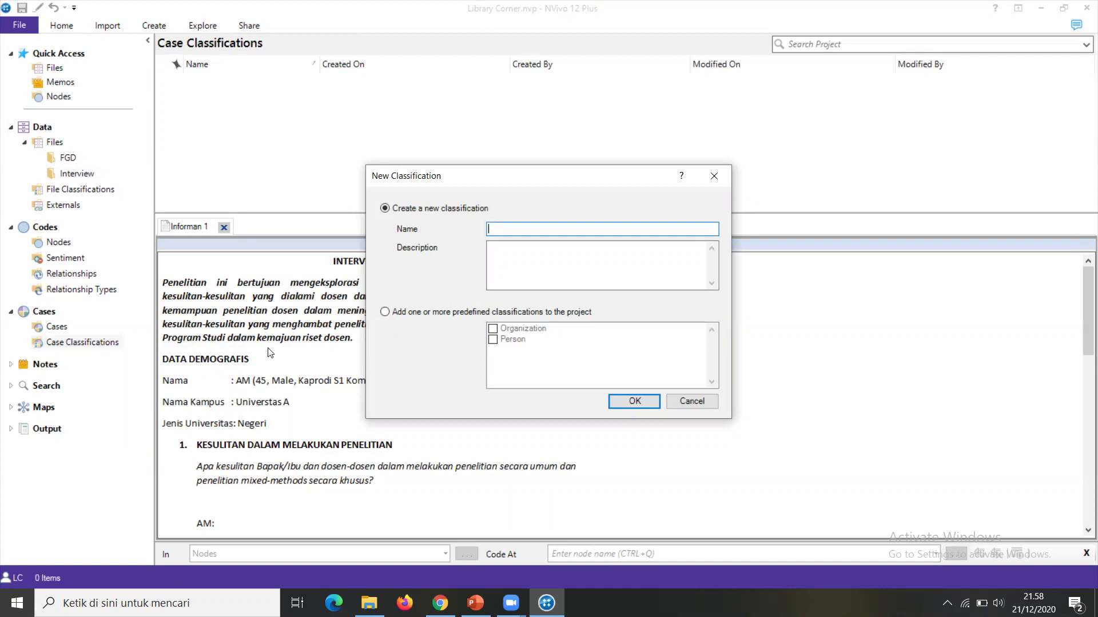
pyautogui.write('Pimpinan')
pyautogui.click(633, 402)
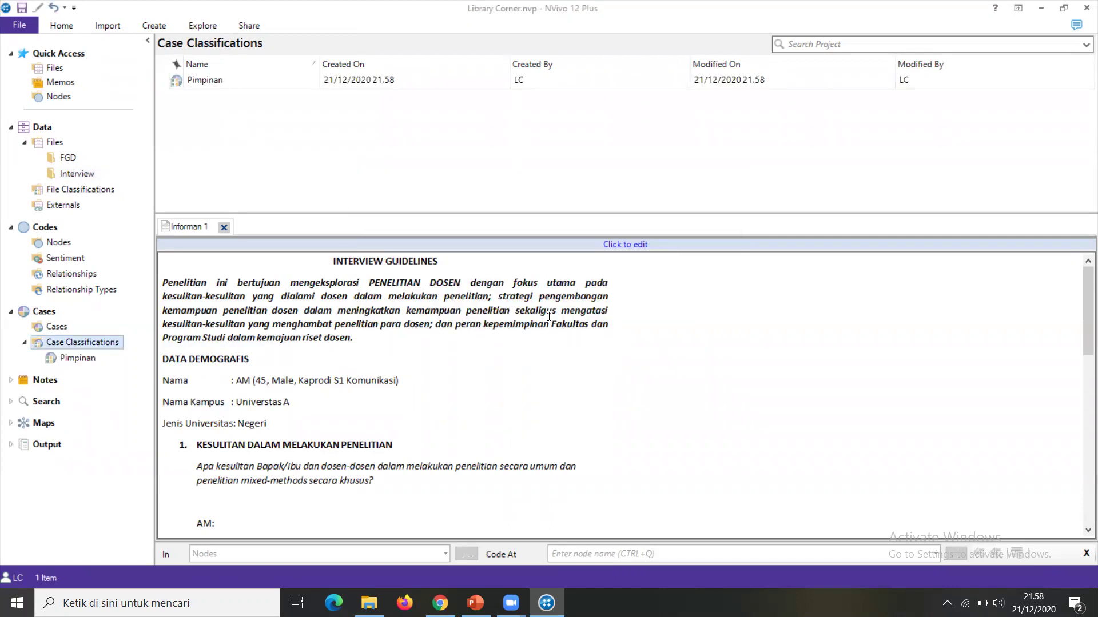
# Start a new text attribute named Usia for the Pimpinan classification
pyautogui.click(202, 83)
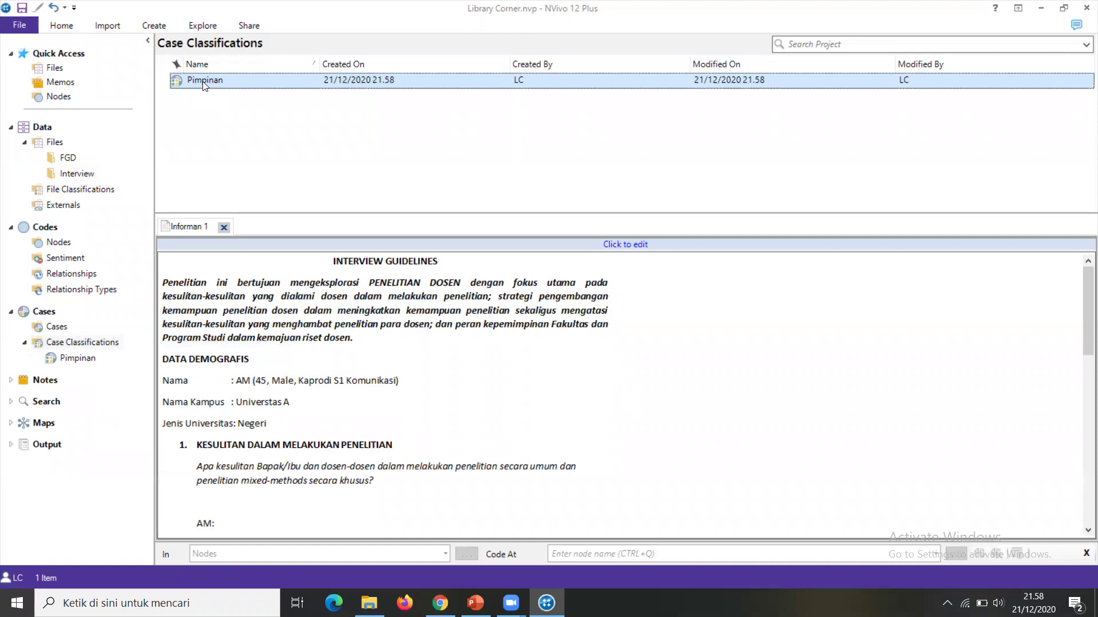
pyautogui.rightClick(203, 85)
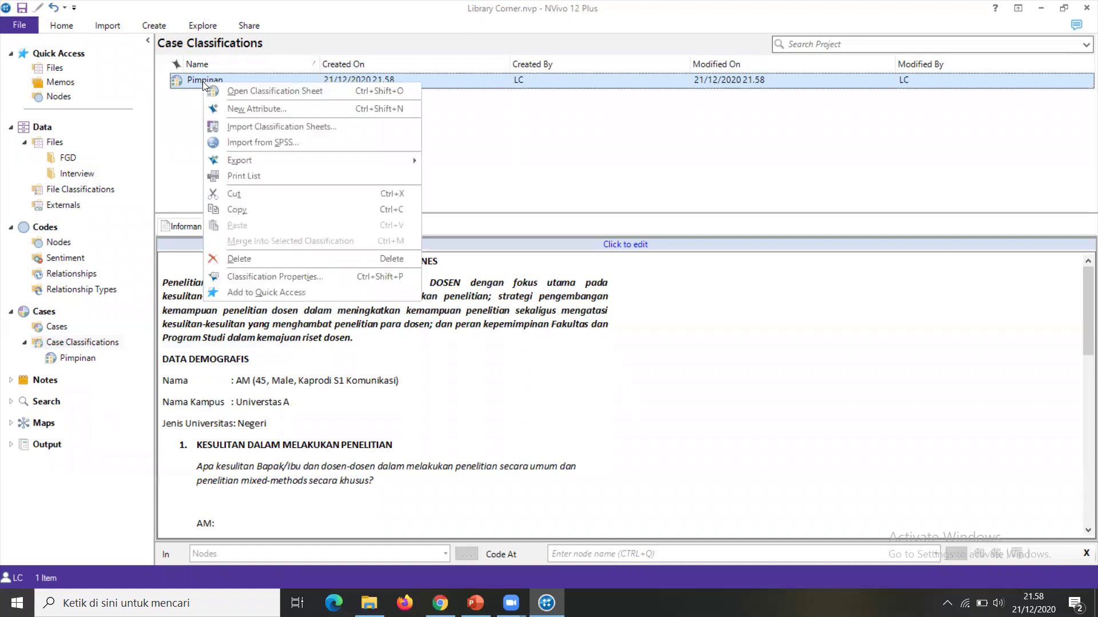
pyautogui.click(236, 110)
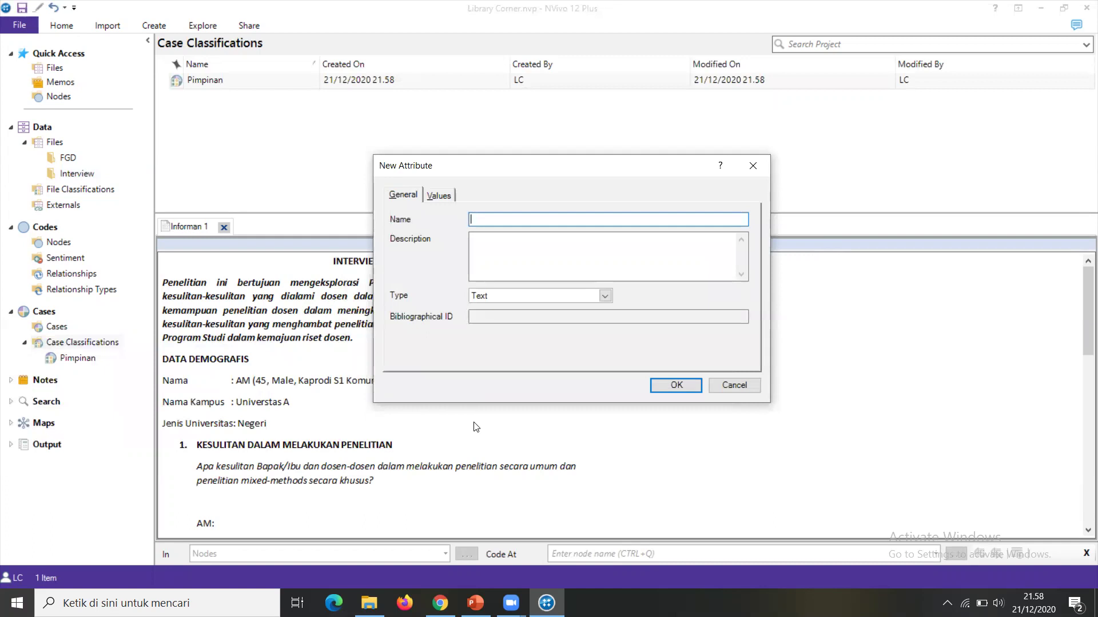
pyautogui.write('Usia')
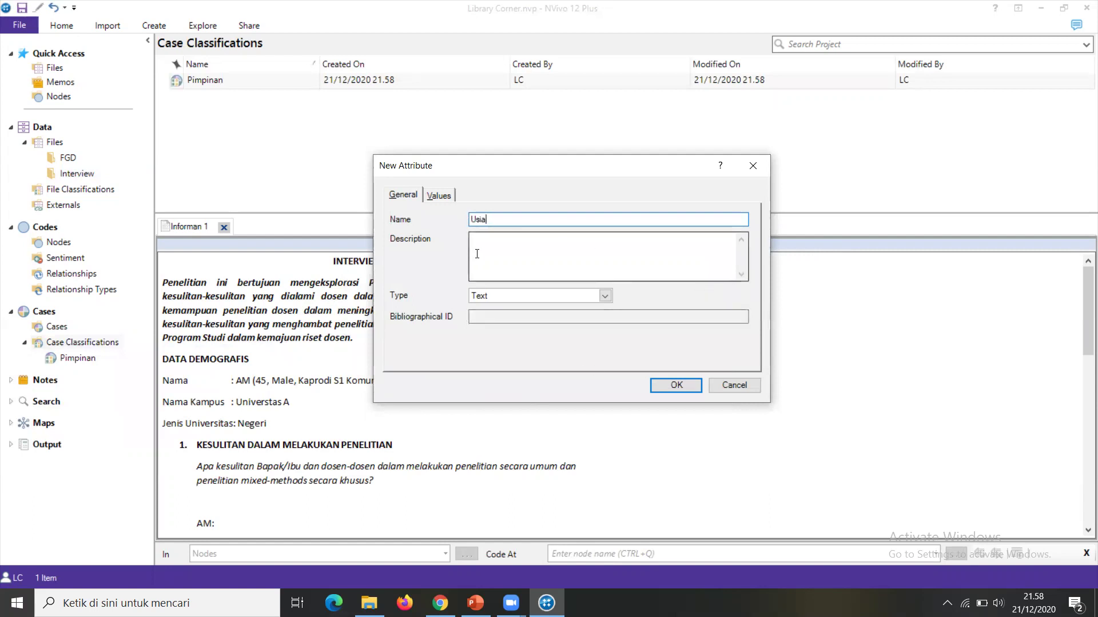
# Add the values 31-40, 41-50 and 51-60 to the Usia attribute and save it
pyautogui.click(444, 195)
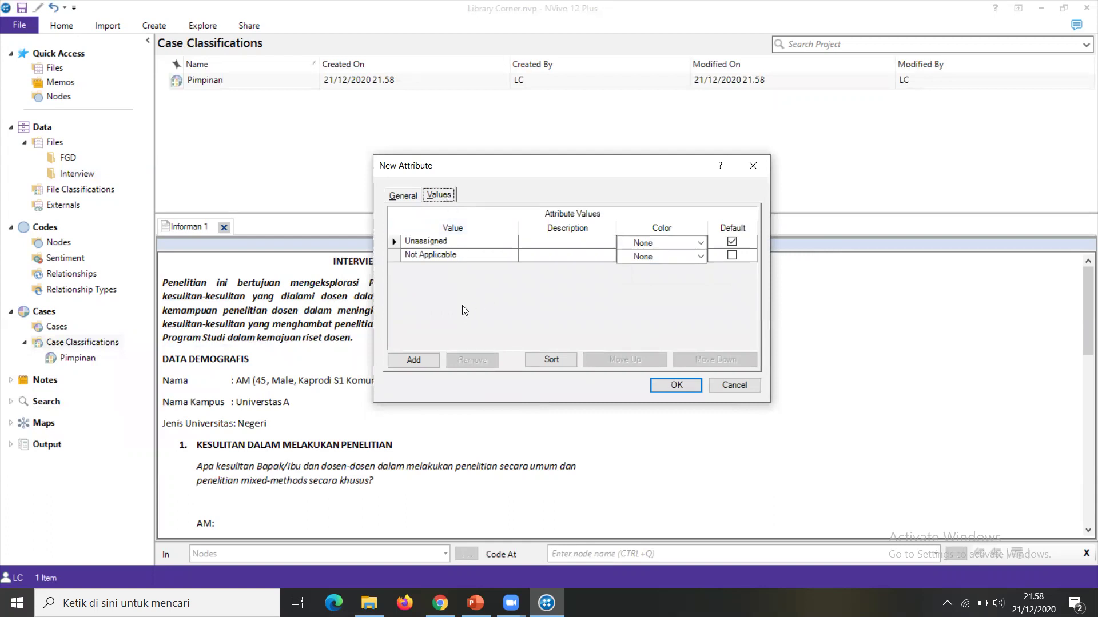
pyautogui.click(419, 359)
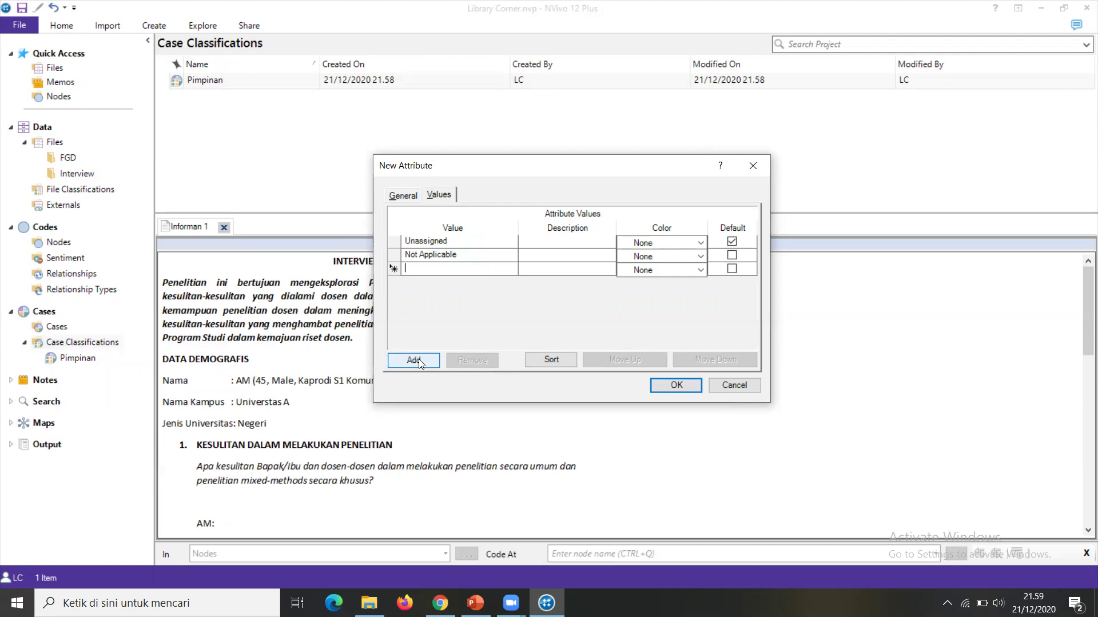
pyautogui.write('31-40')
pyautogui.click(416, 362)
pyautogui.write('4')
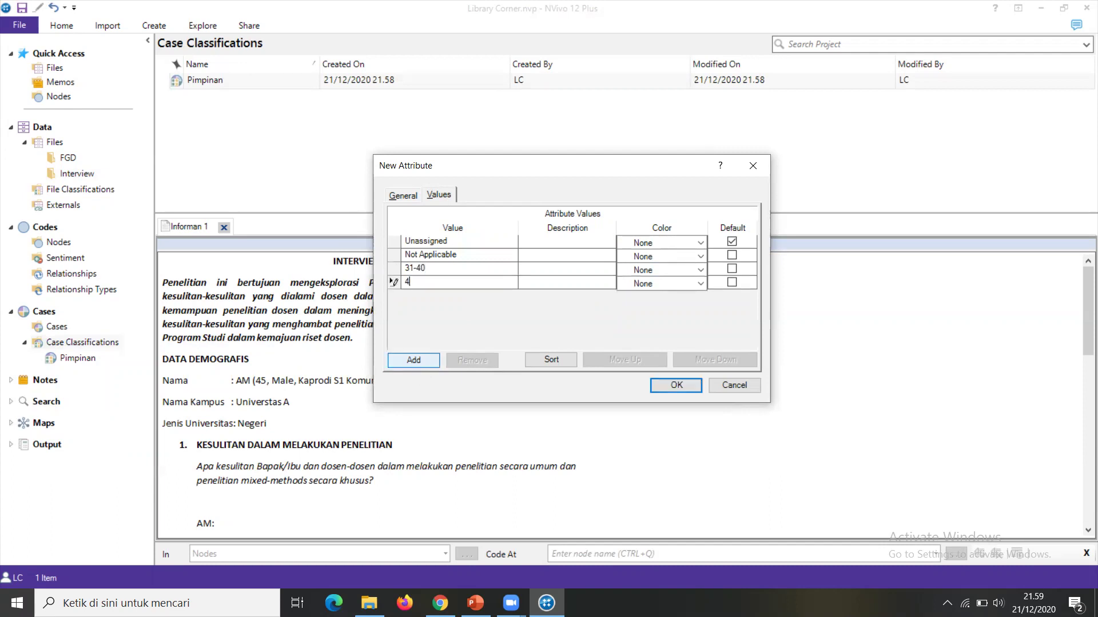
pyautogui.write('1-50')
pyautogui.click(423, 362)
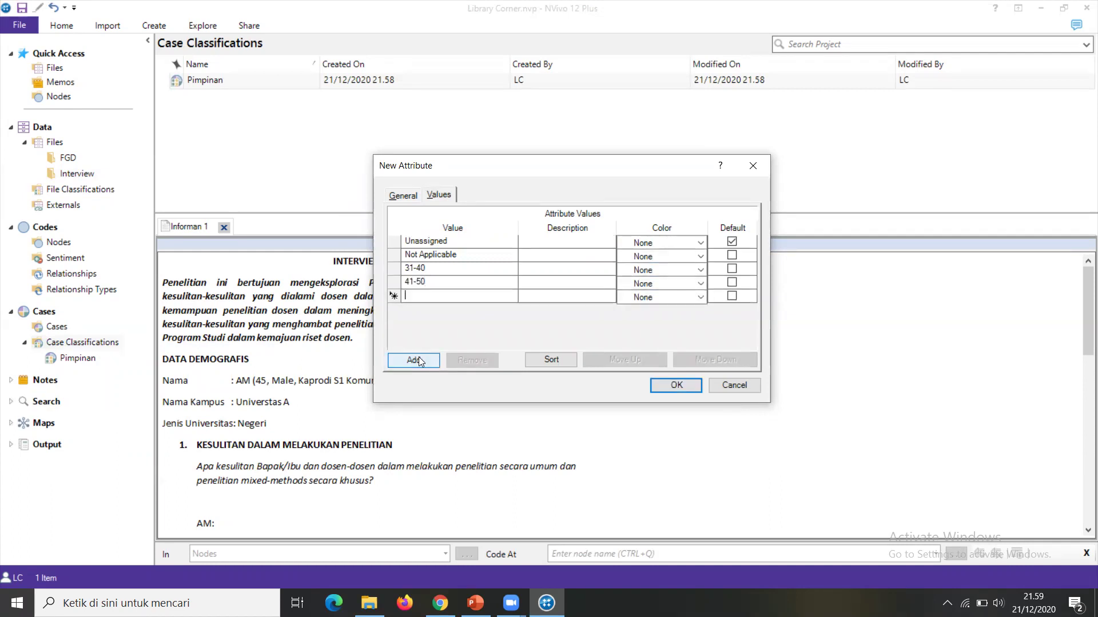
pyautogui.write('51-60')
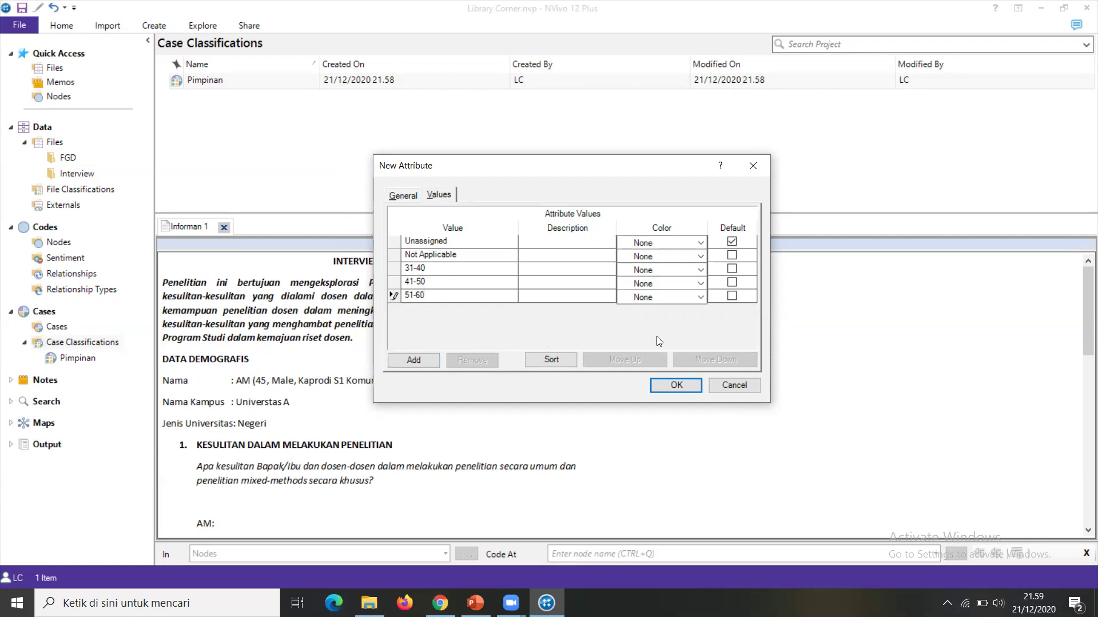
pyautogui.click(677, 385)
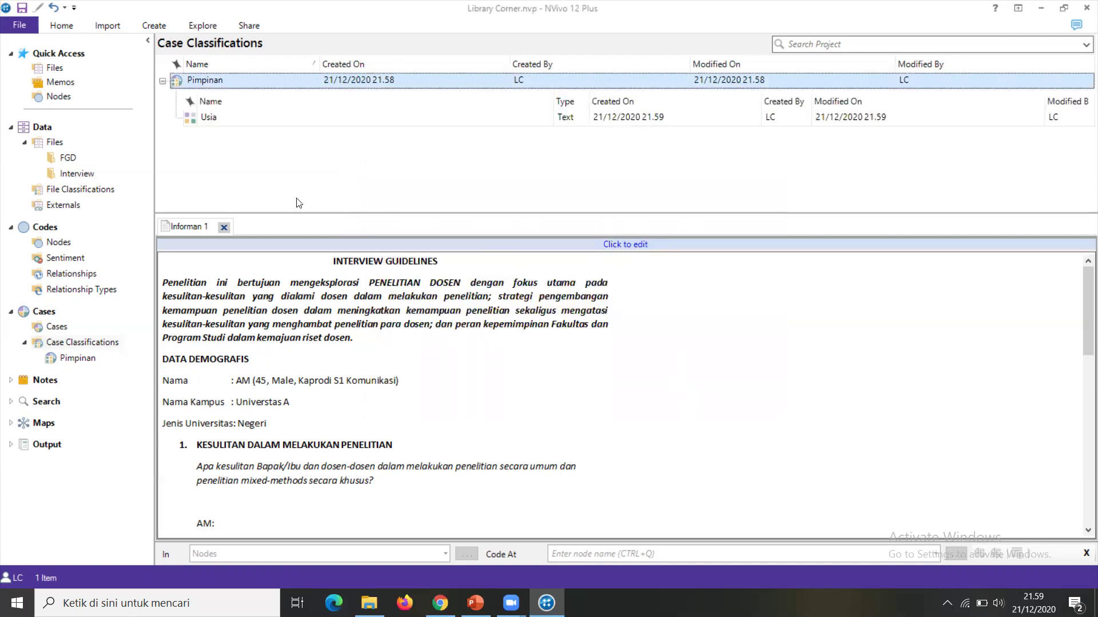
# Add a Jenis Kelamin attribute to the Pimpinan classification with the values Laki-laki and Perempuan
pyautogui.rightClick(222, 80)
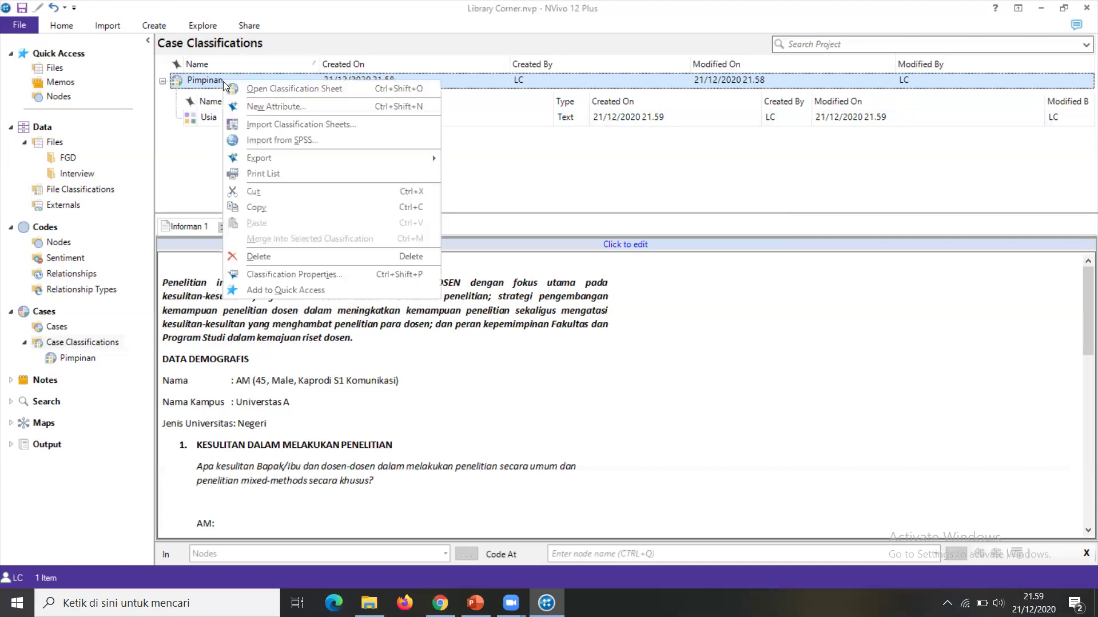
pyautogui.click(252, 108)
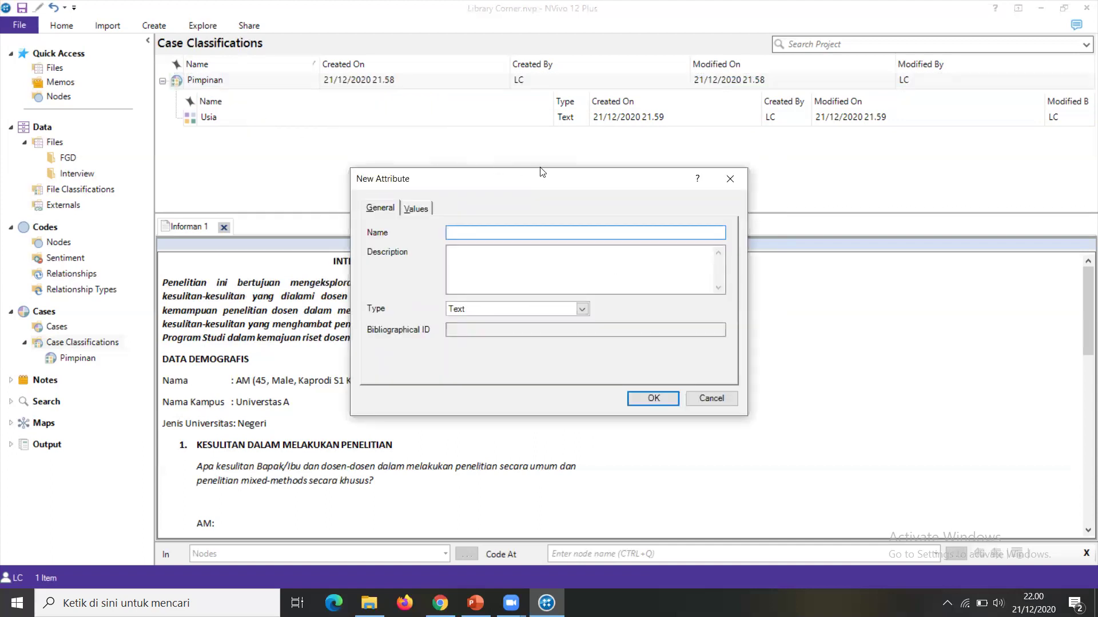
pyautogui.write('Jenis Kelamin')
pyautogui.click(417, 210)
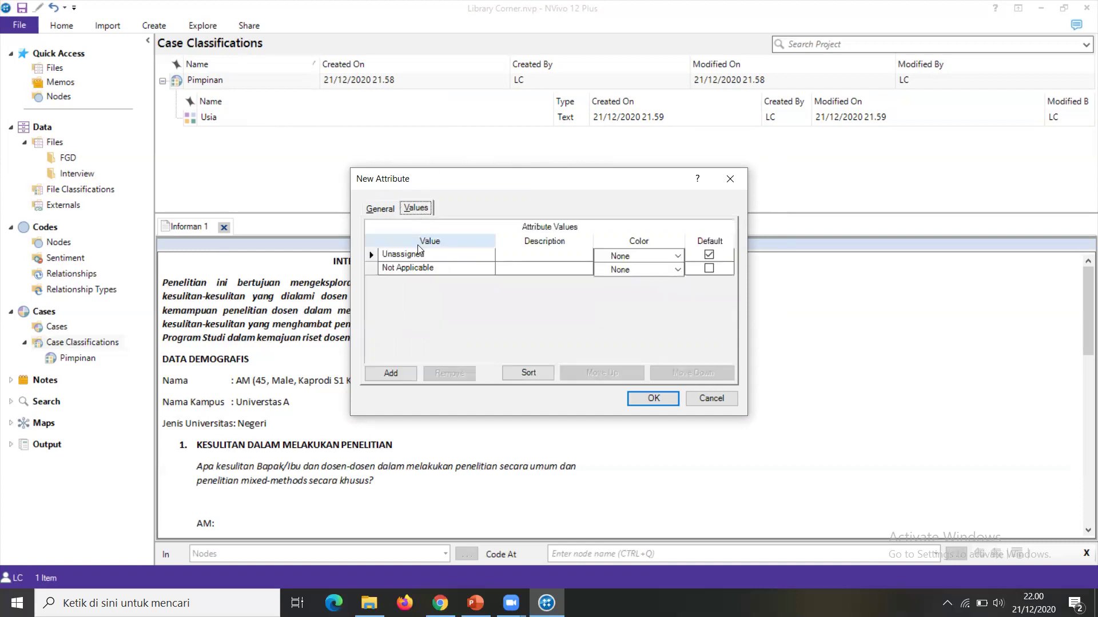
pyautogui.click(390, 373)
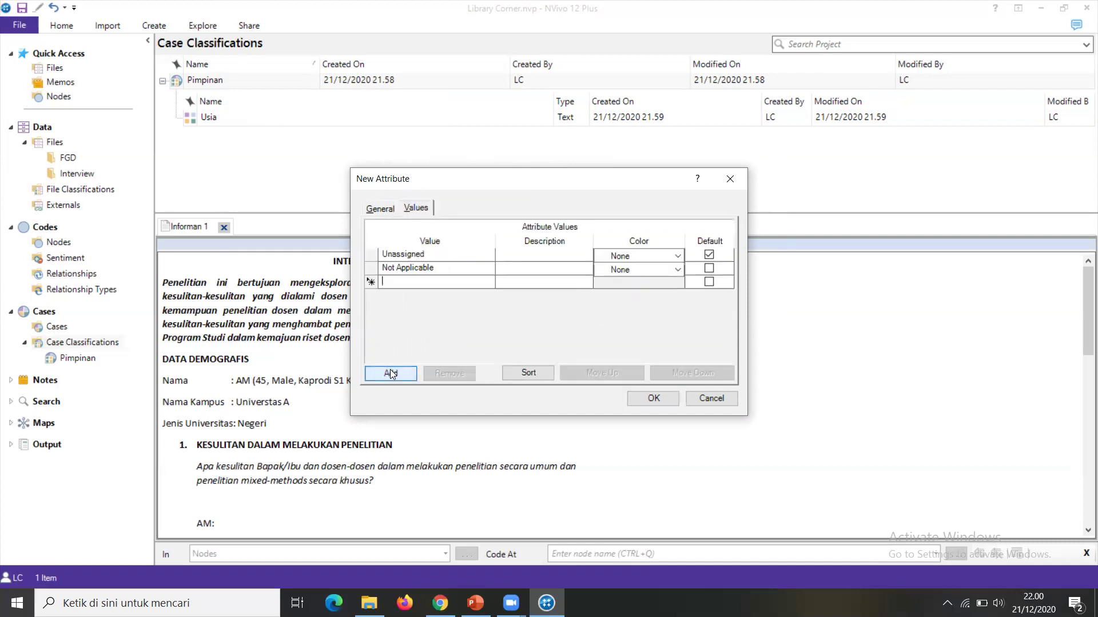
pyautogui.write('Laki-')
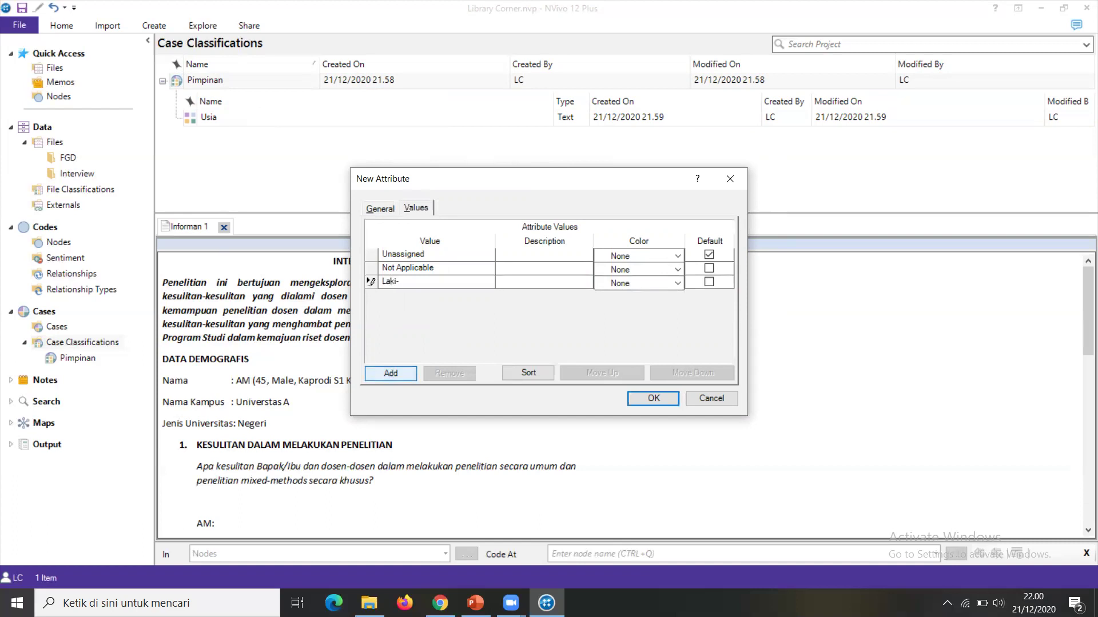
pyautogui.write('laki')
pyautogui.click(390, 373)
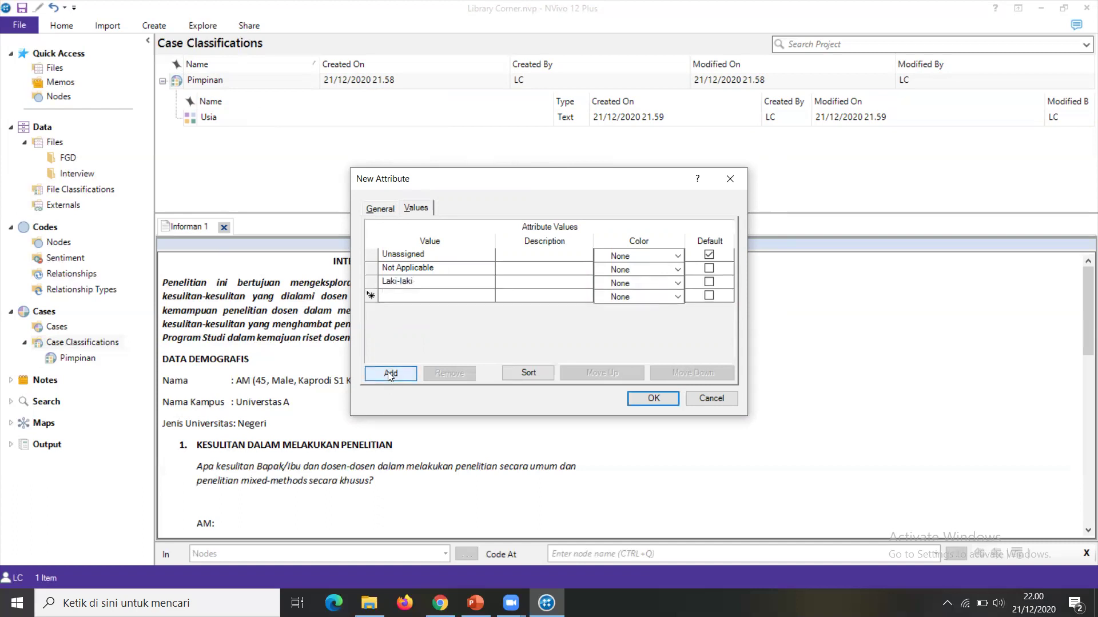
pyautogui.write('Perempu')
pyautogui.write('n')
pyautogui.click(635, 399)
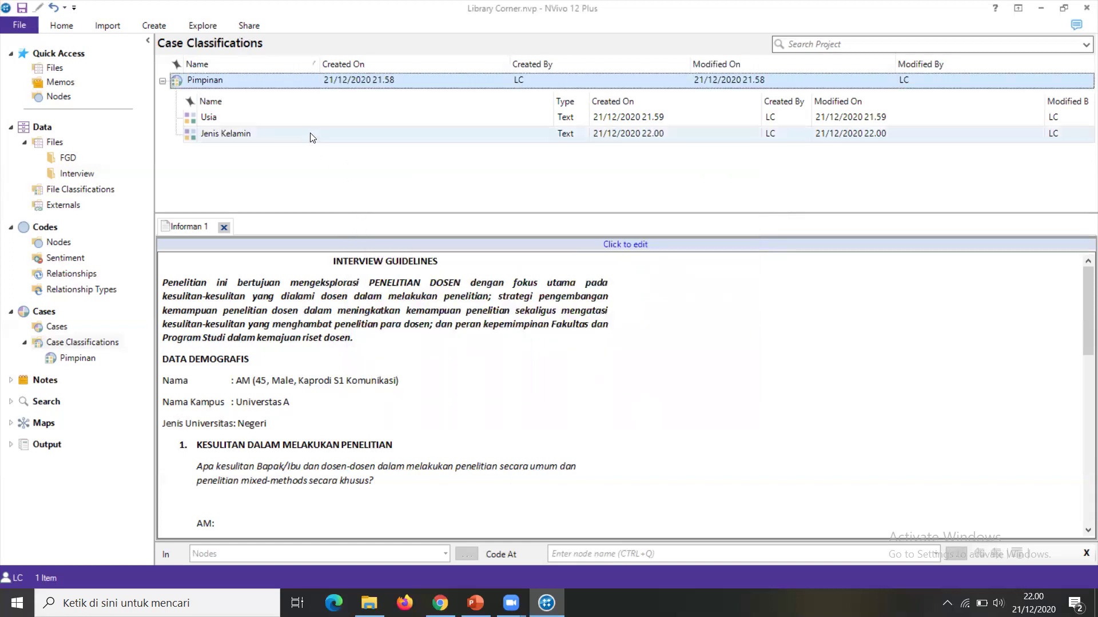
# Add a Jabatan attribute to the Pimpinan classification with the value Kaprodi S1 Komunikasi
pyautogui.rightClick(227, 84)
pyautogui.click(260, 110)
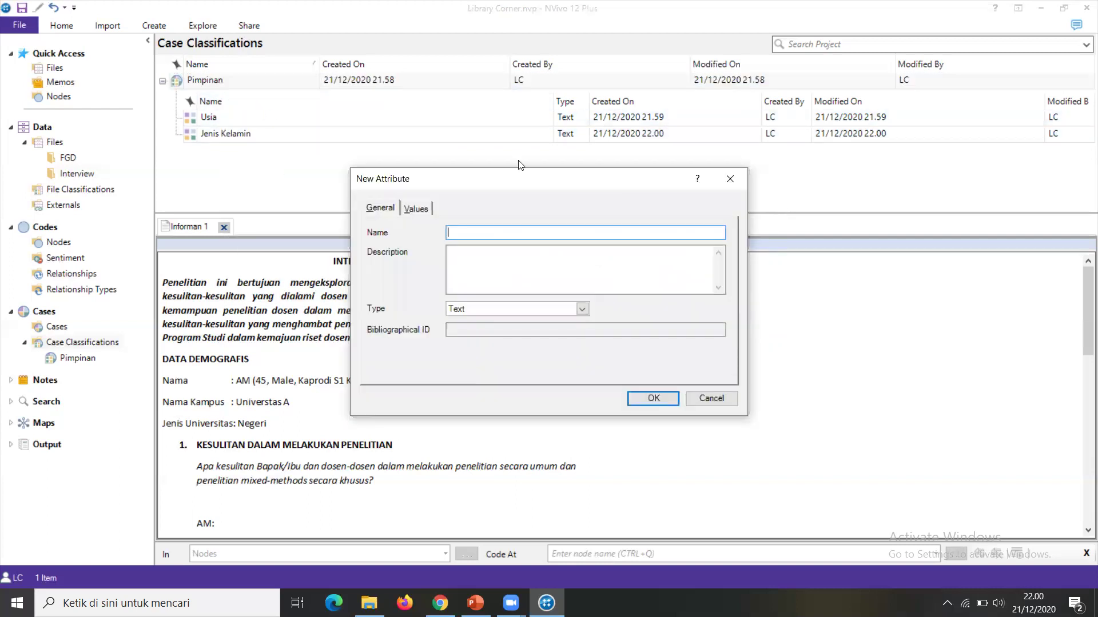
pyautogui.write('Jabatan')
pyautogui.click(415, 208)
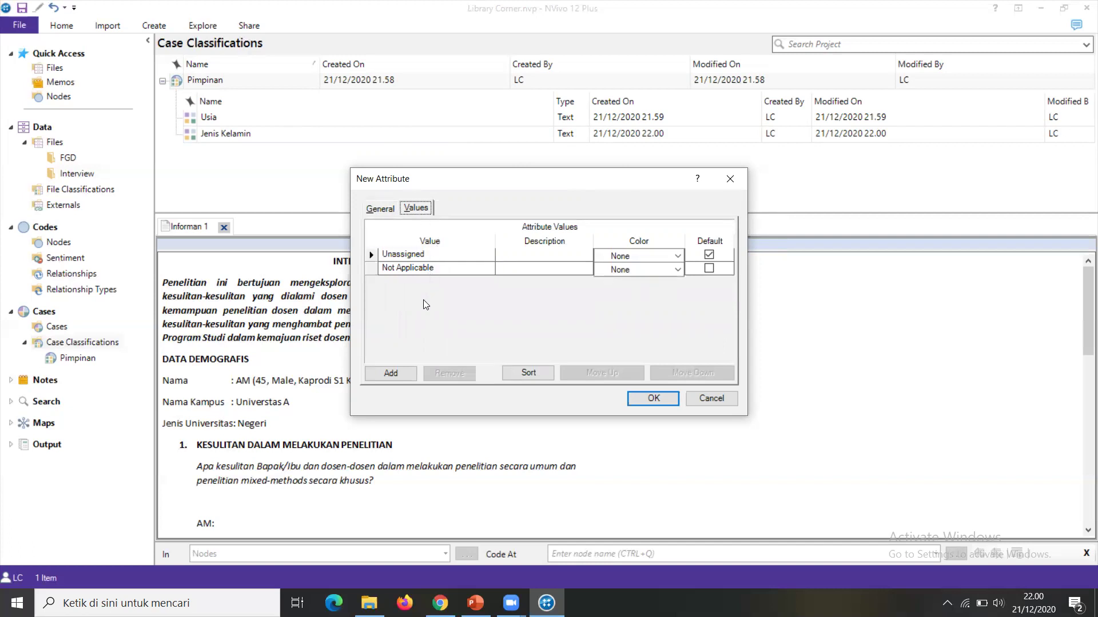
pyautogui.click(391, 374)
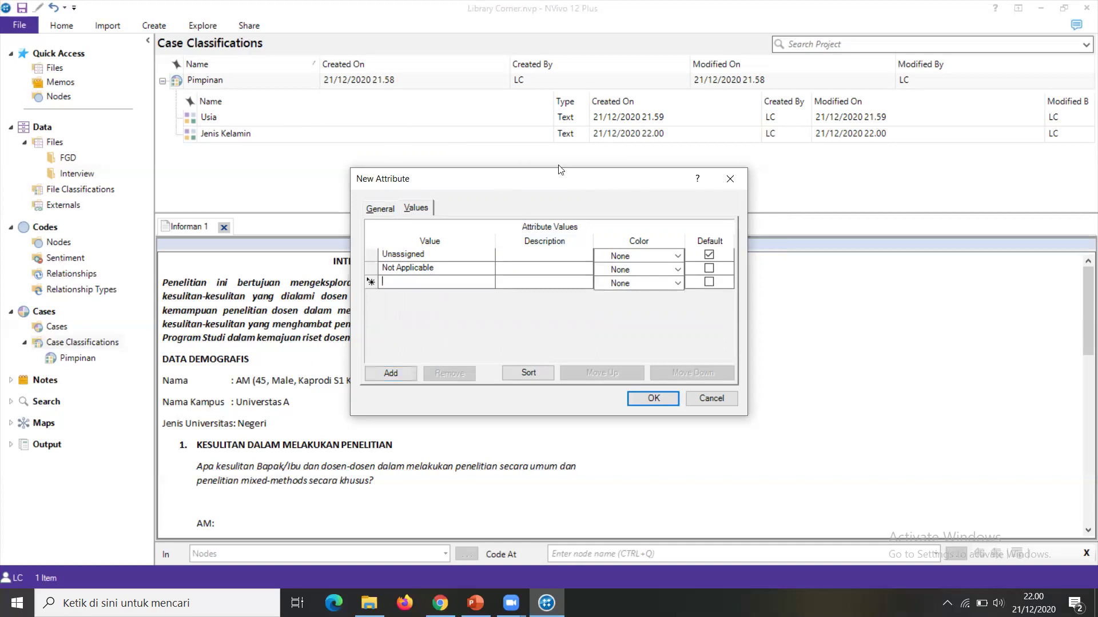
pyautogui.moveTo(558, 166); pyautogui.dragTo(623, 150)
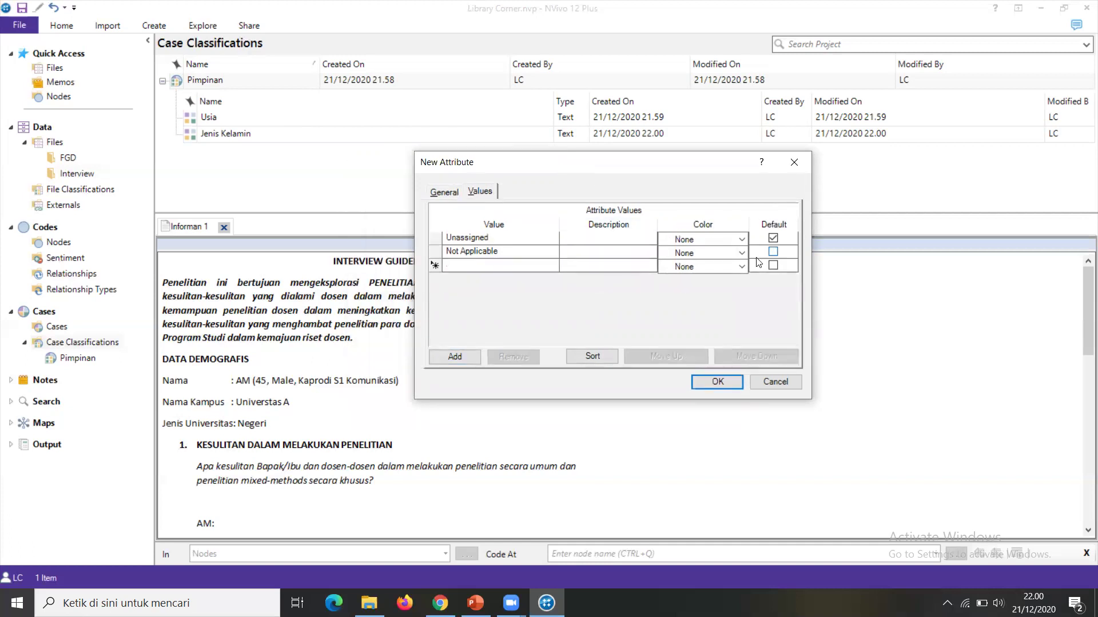
pyautogui.write('Kaprodi S1 Komunikasi')
pyautogui.click(701, 381)
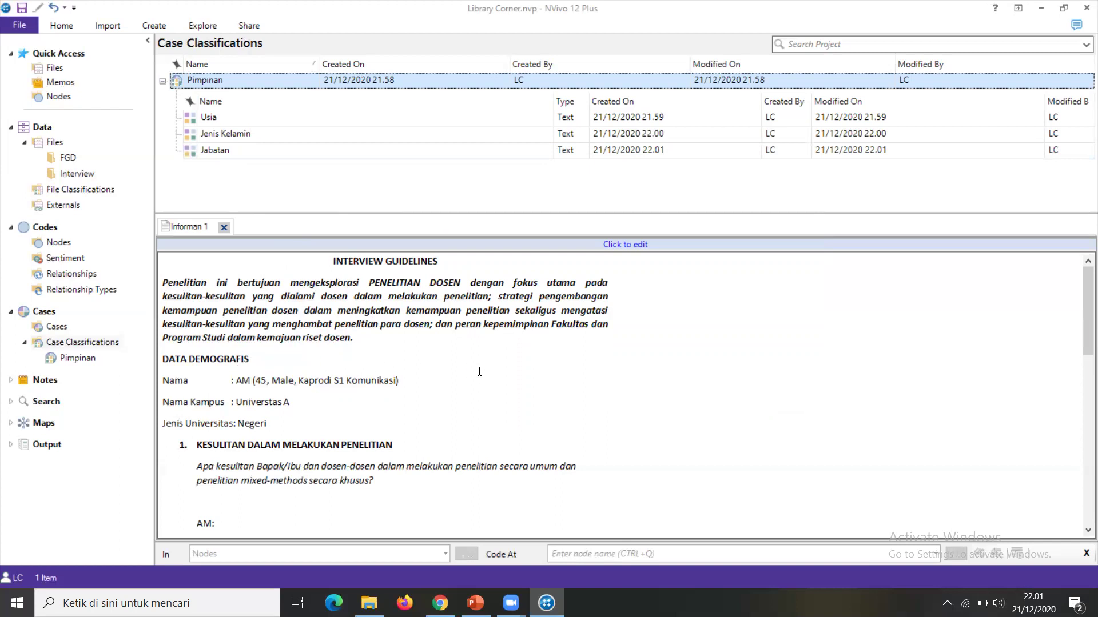
# Start a new case named AM and assign it the Pimpinan classification
pyautogui.click(55, 328)
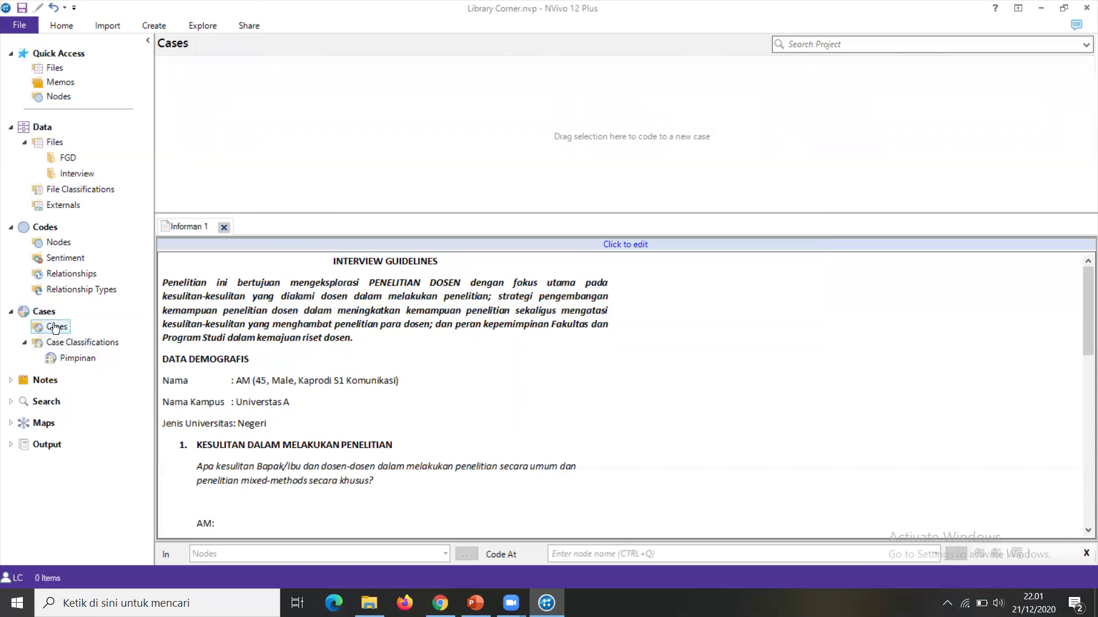
pyautogui.rightClick(56, 328)
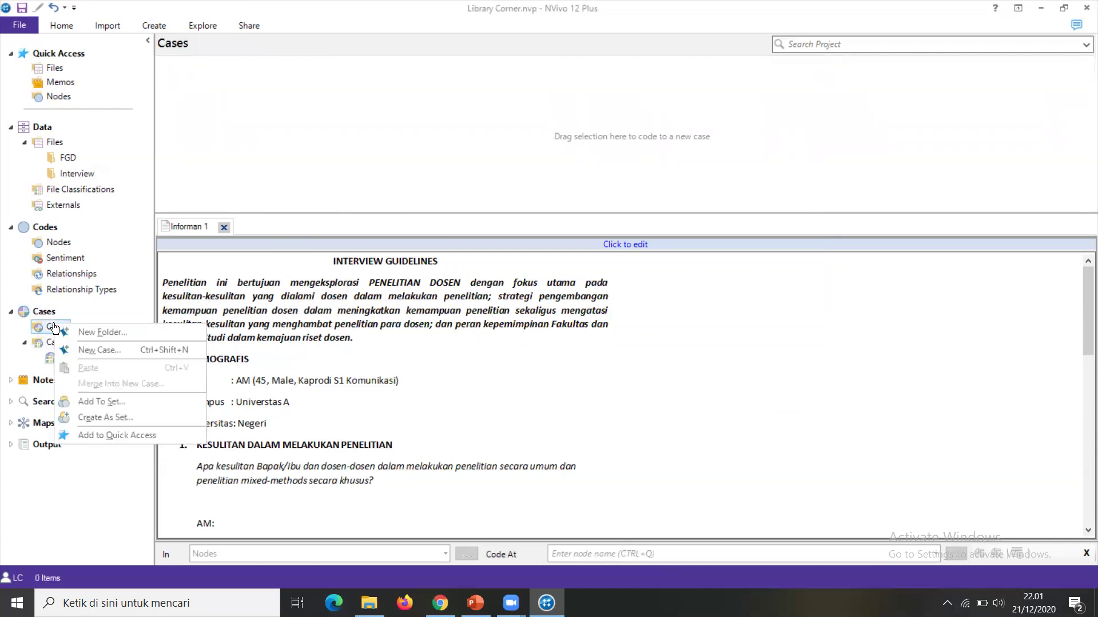
pyautogui.click(90, 347)
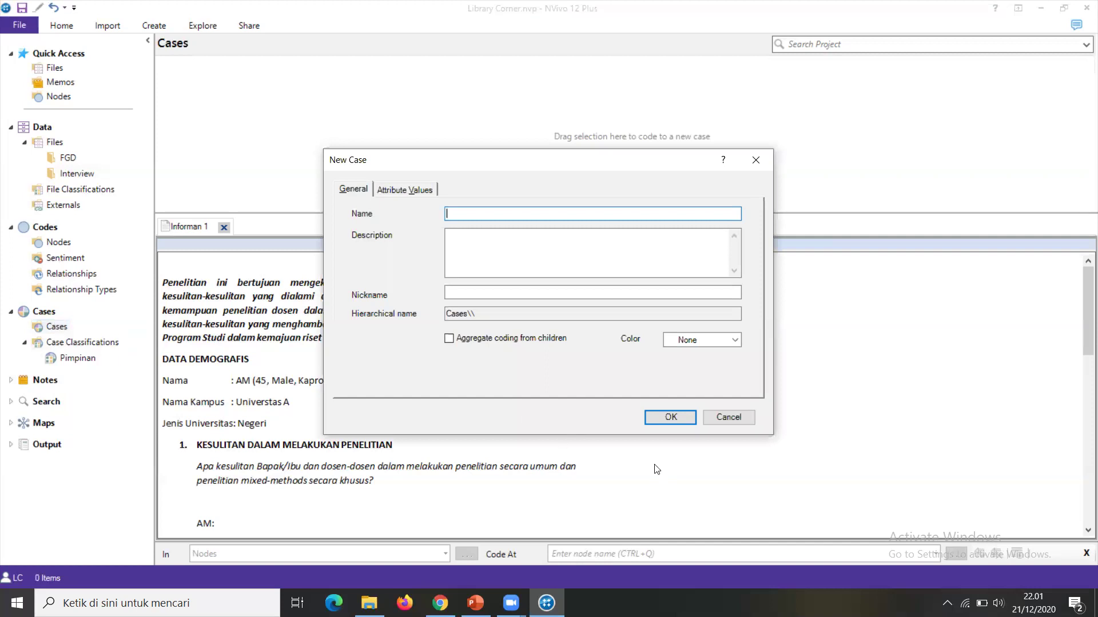
pyautogui.write('AM')
pyautogui.click(425, 193)
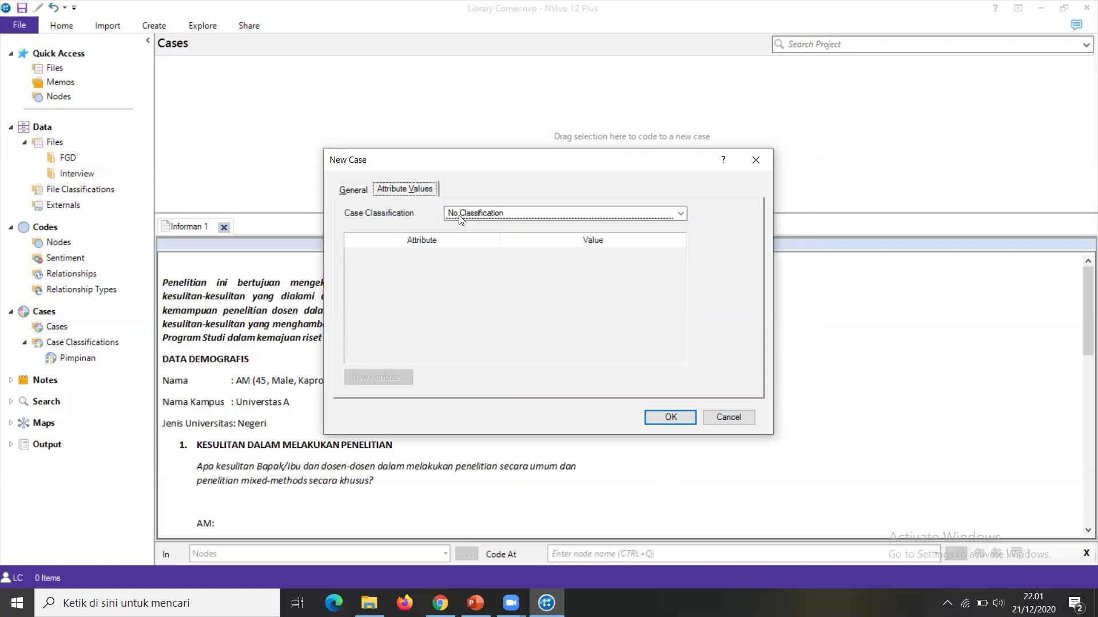
pyautogui.click(510, 216)
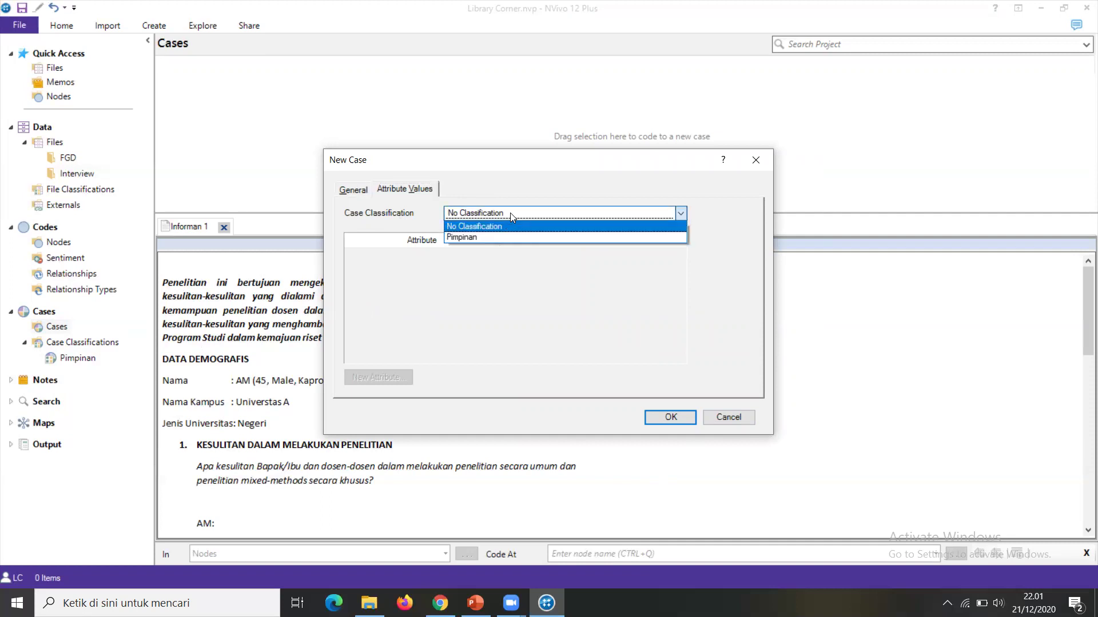
pyautogui.click(489, 237)
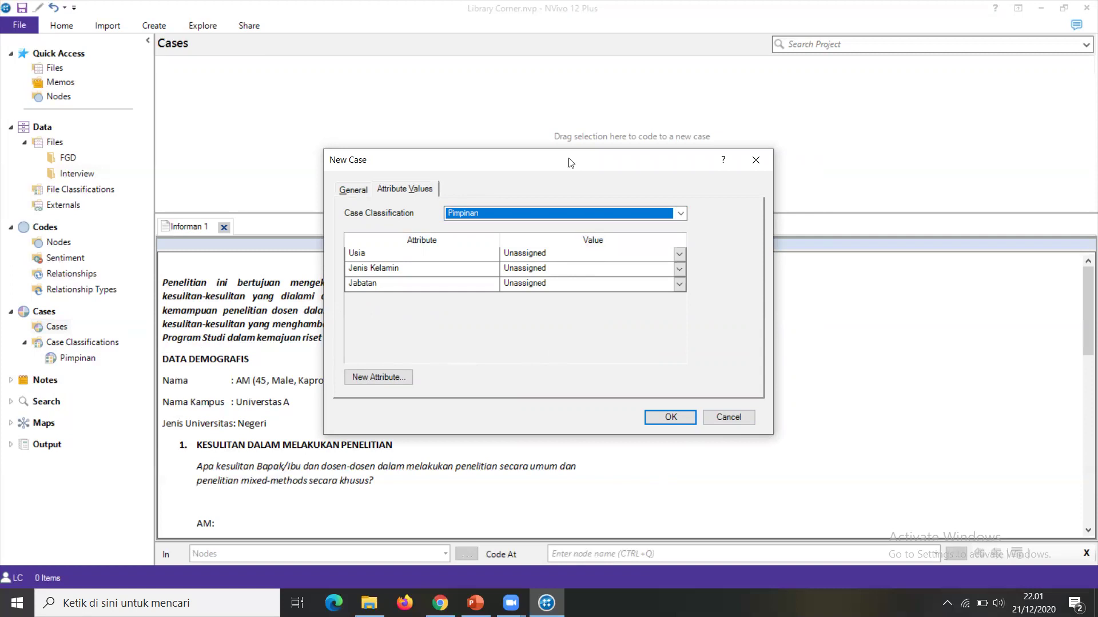
# Set the AM case's Usia to 41-50, Jenis Kelamin to Laki-laki and Jabatan to Kaprodi S1 Komunikasi, and save the case
pyautogui.moveTo(569, 163); pyautogui.dragTo(657, 119)
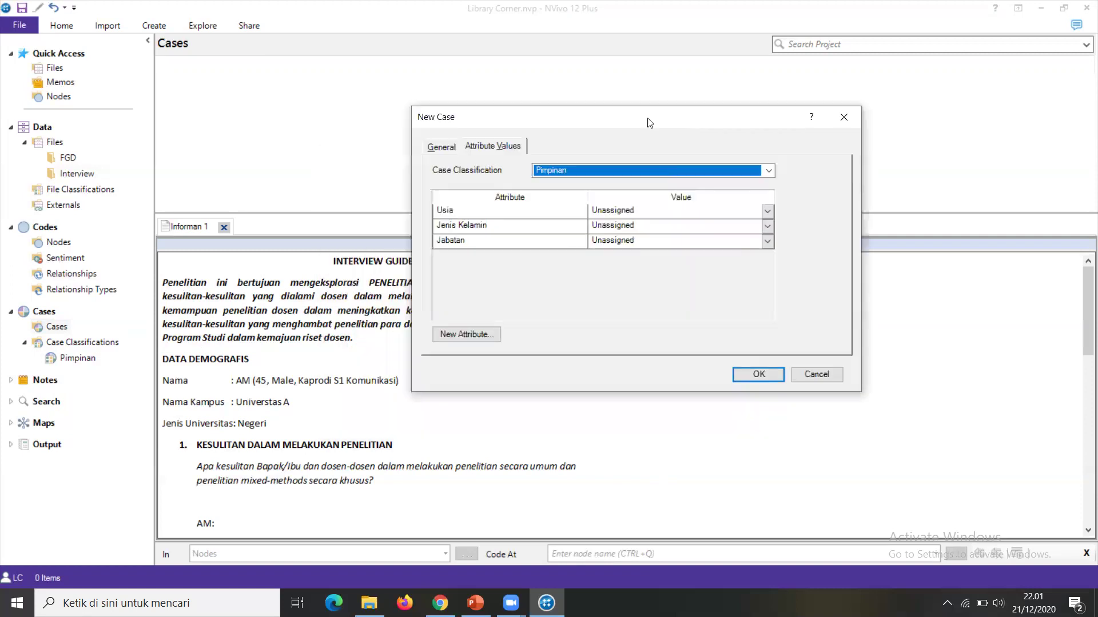
pyautogui.click(769, 209)
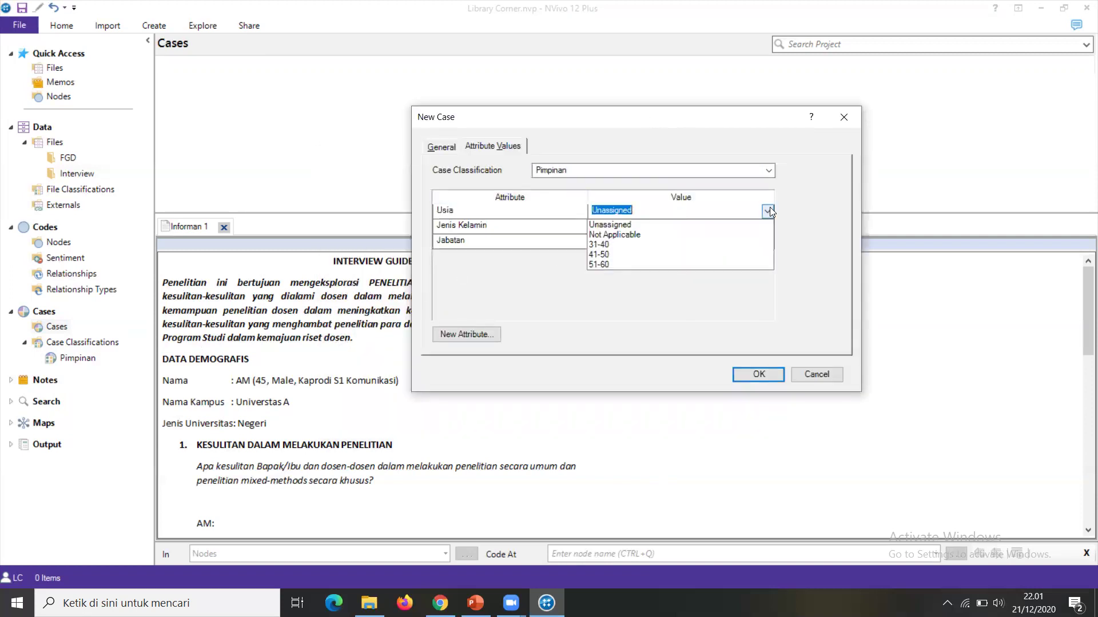
pyautogui.click(598, 252)
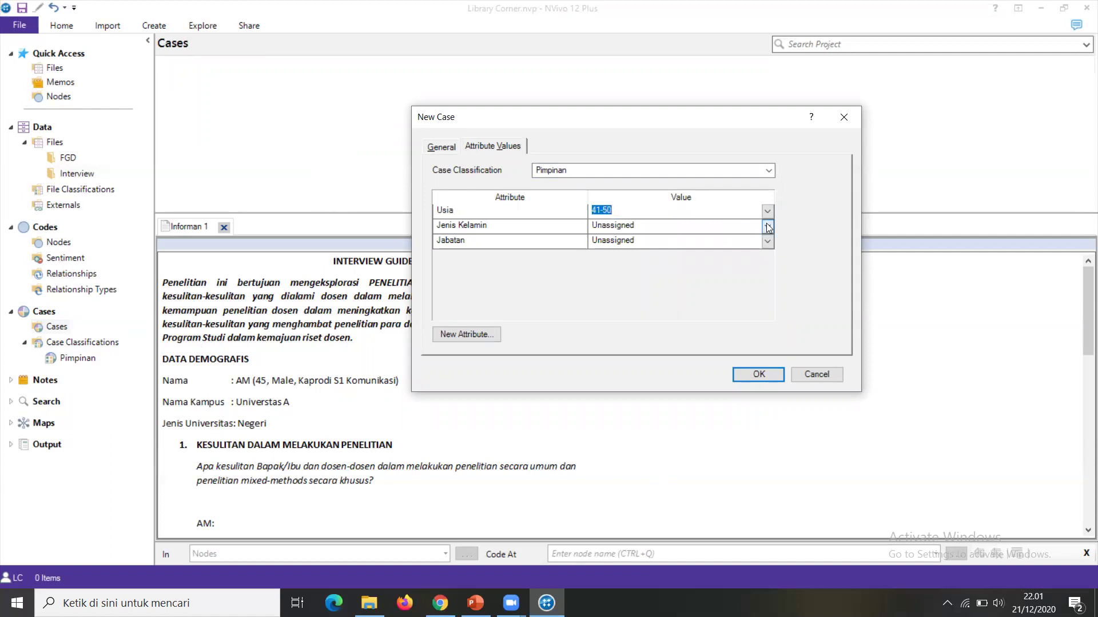
pyautogui.click(767, 227)
pyautogui.click(605, 260)
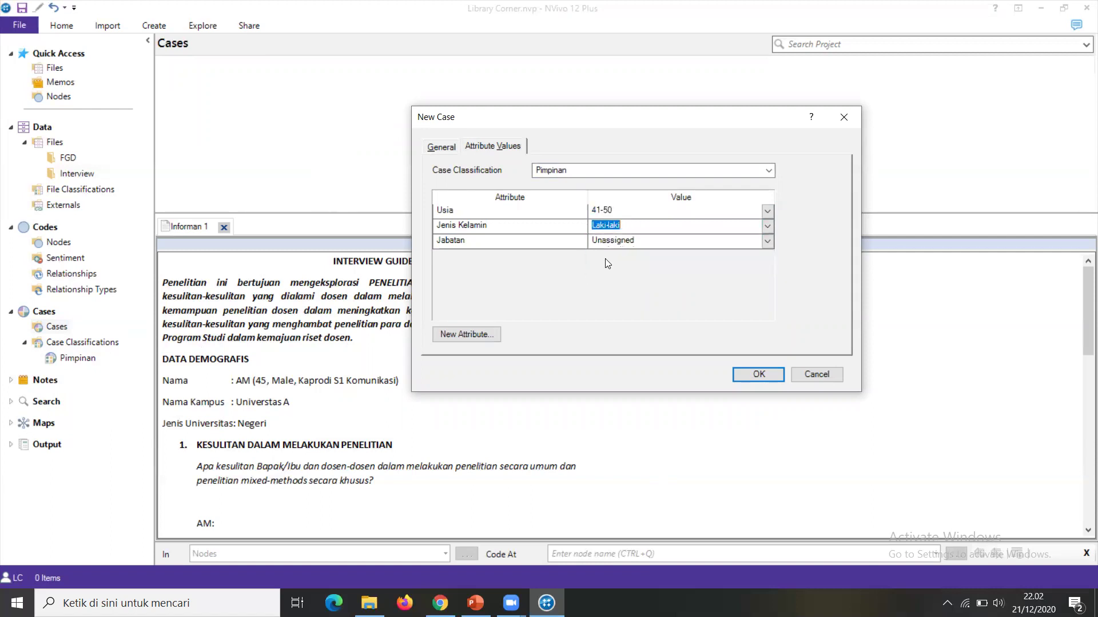
pyautogui.click(768, 240)
pyautogui.click(656, 274)
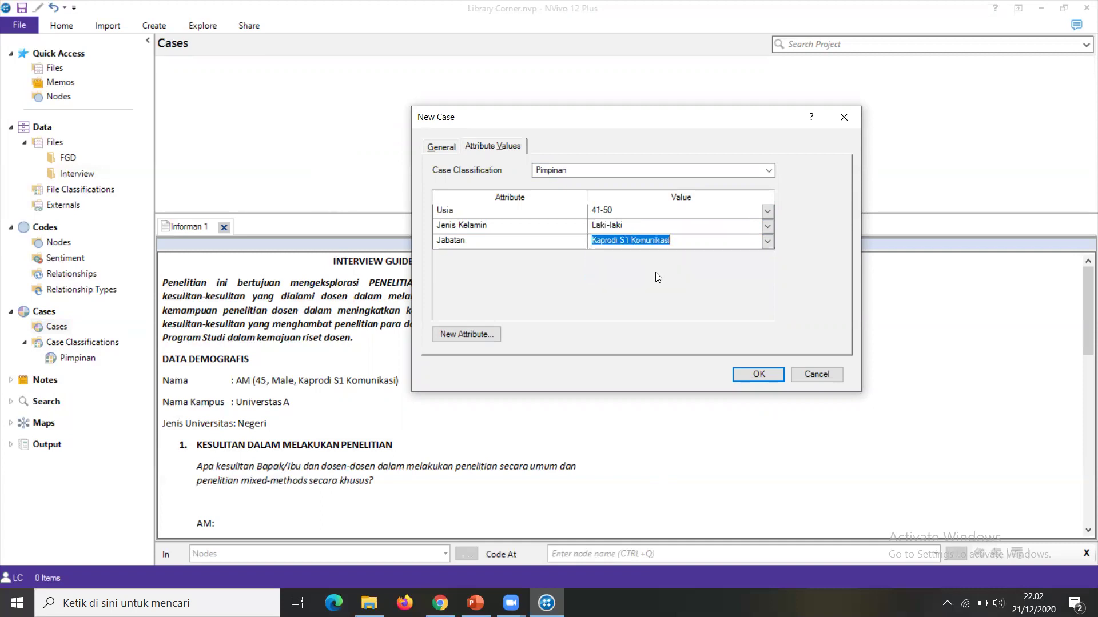
pyautogui.click(755, 377)
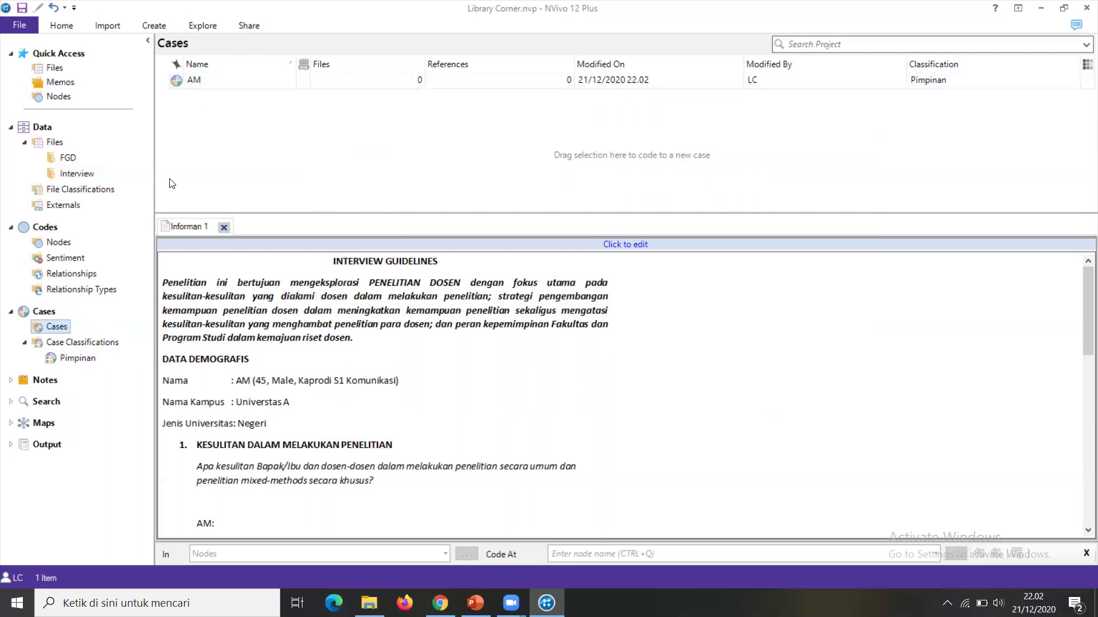
# Review the AM case's attribute values under the Pimpinan classification, and open the Informan 2 interview for its demographic data
pyautogui.click(70, 360)
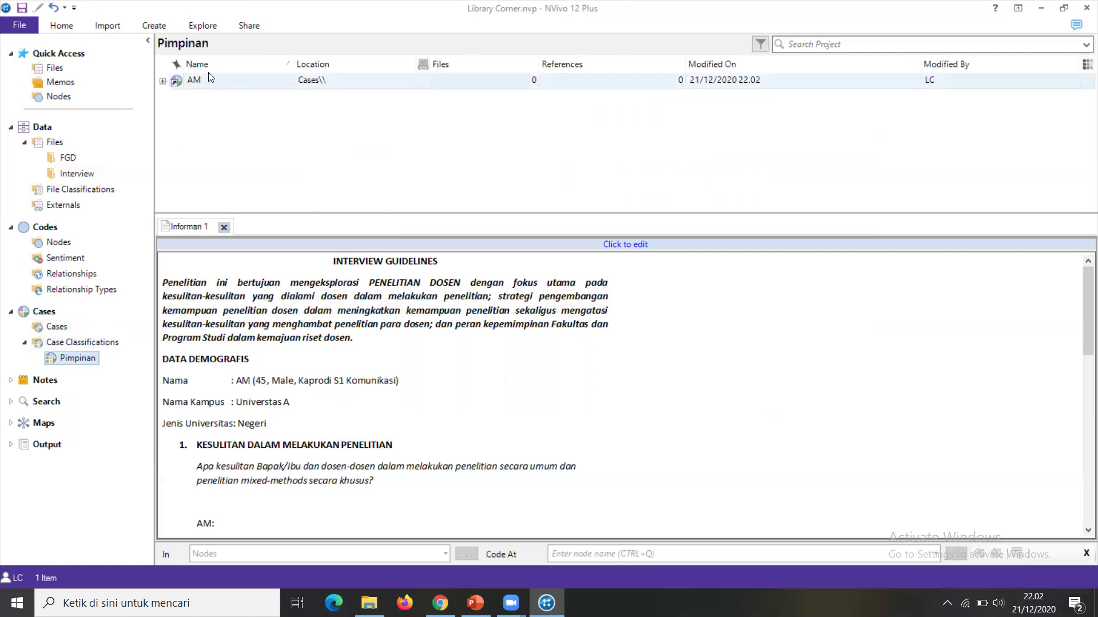
pyautogui.click(163, 83)
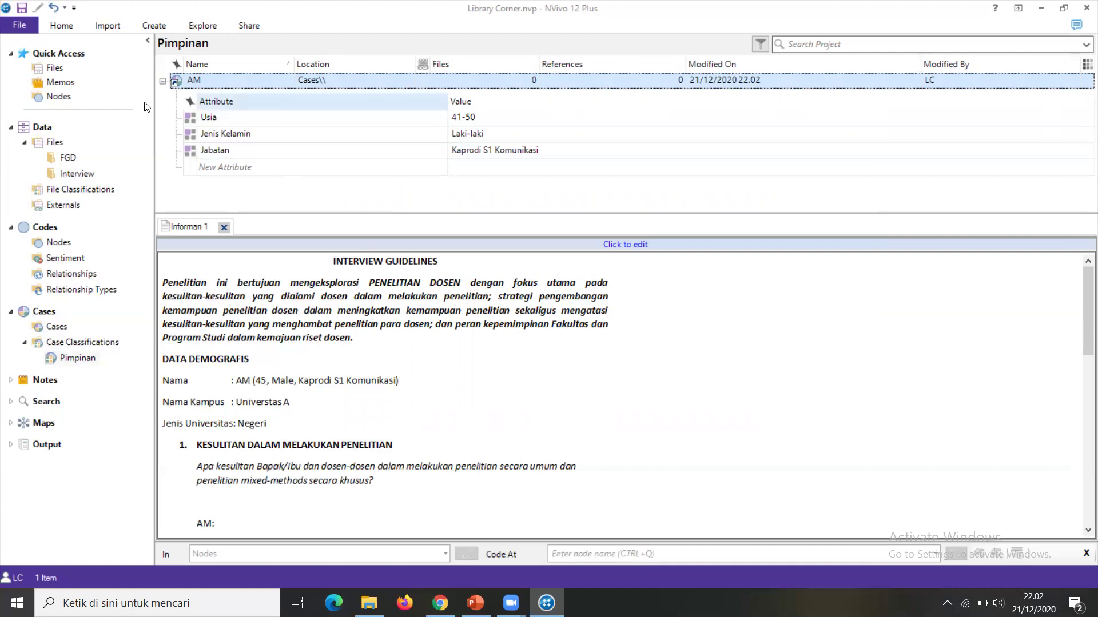
pyautogui.click(70, 175)
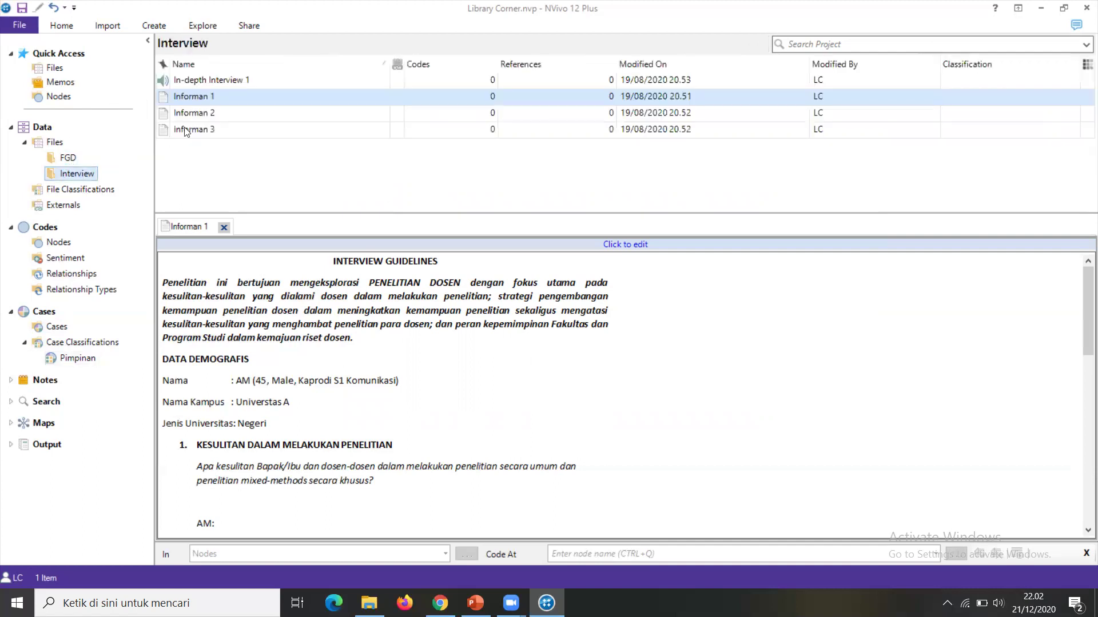
pyautogui.click(211, 117)
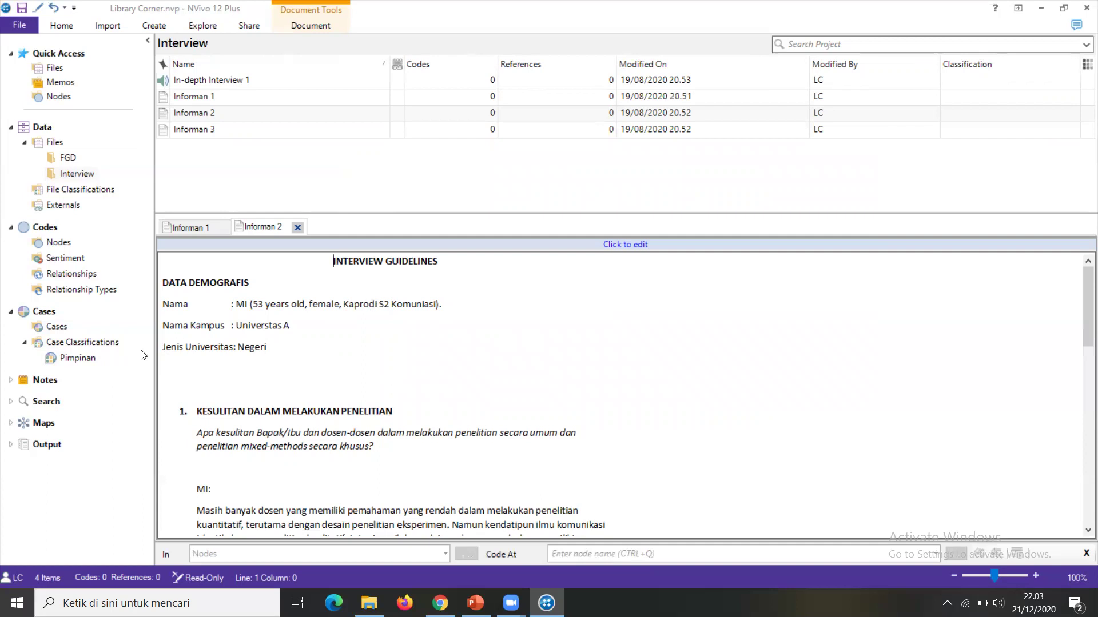
# Add the value Kaprodi S2 Komunikasi to the Jabatan attribute of the Pimpinan classification and save it
pyautogui.click(80, 359)
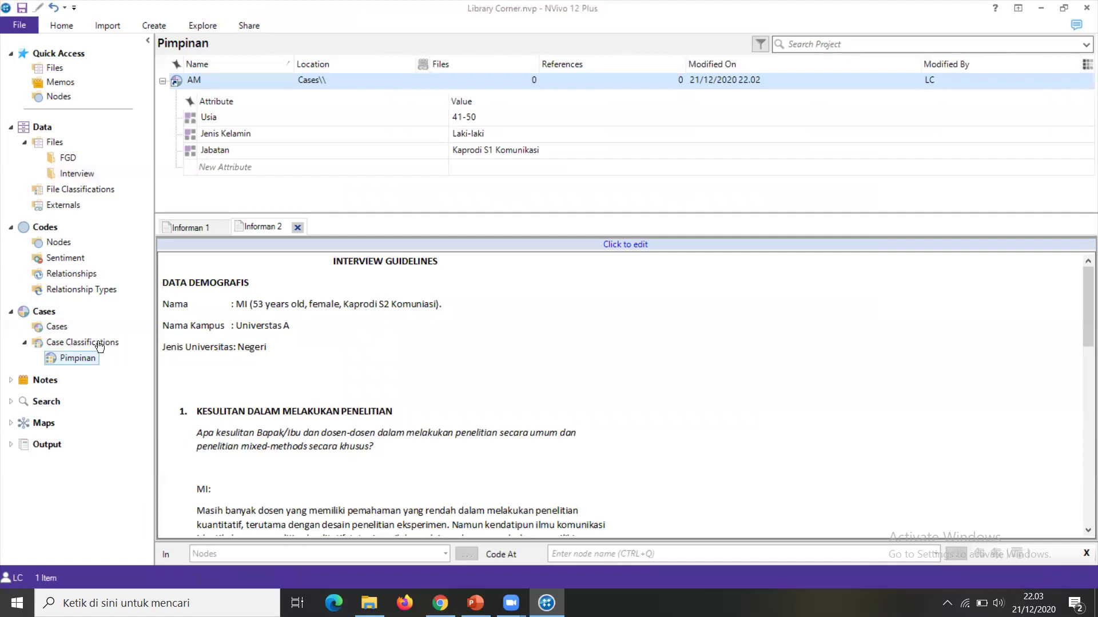
pyautogui.click(218, 152)
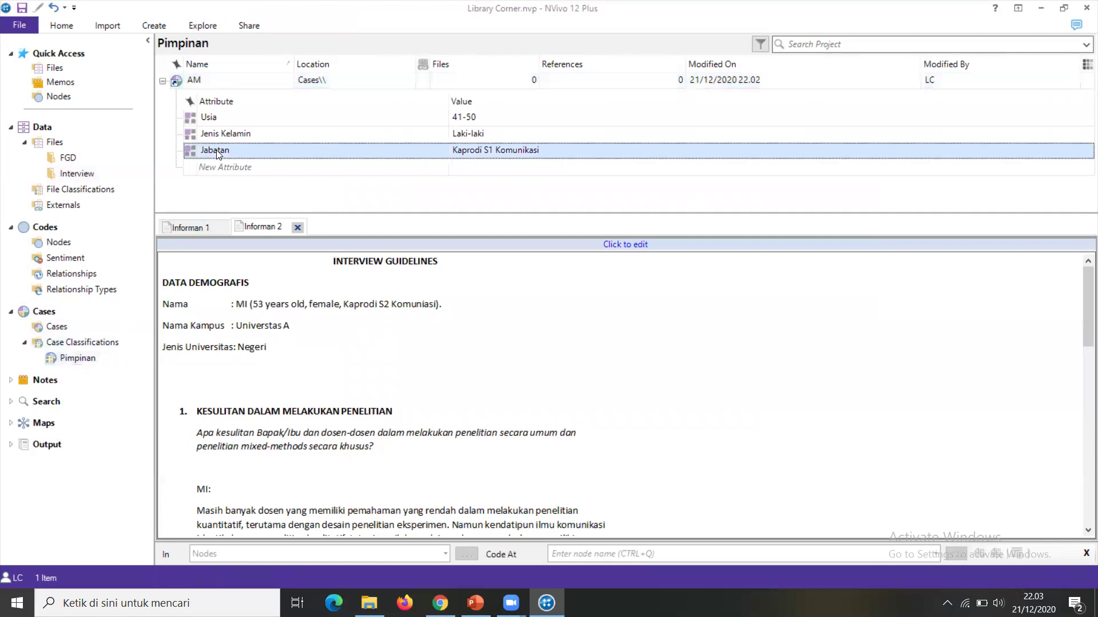
pyautogui.rightClick(218, 153)
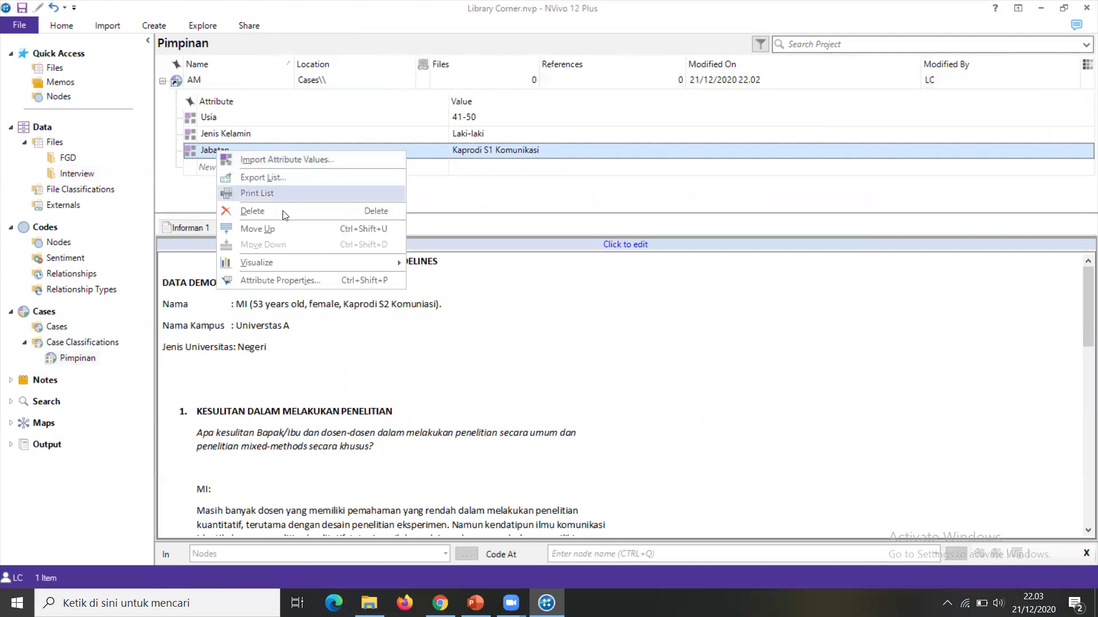
pyautogui.click(276, 280)
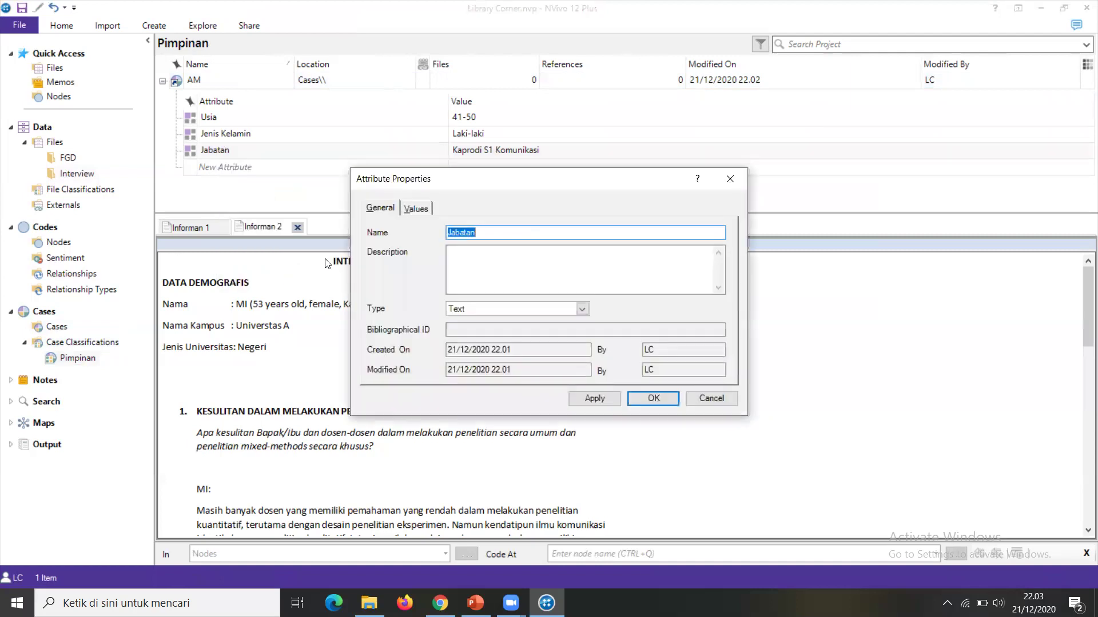
pyautogui.click(423, 210)
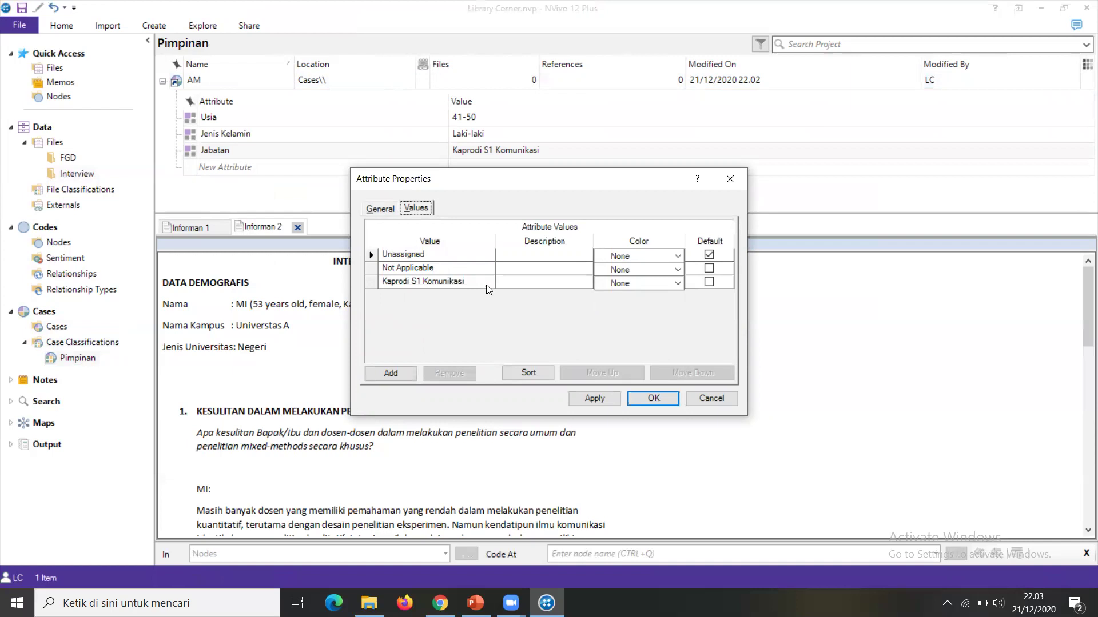
pyautogui.click(391, 374)
pyautogui.moveTo(477, 187); pyautogui.dragTo(611, 171)
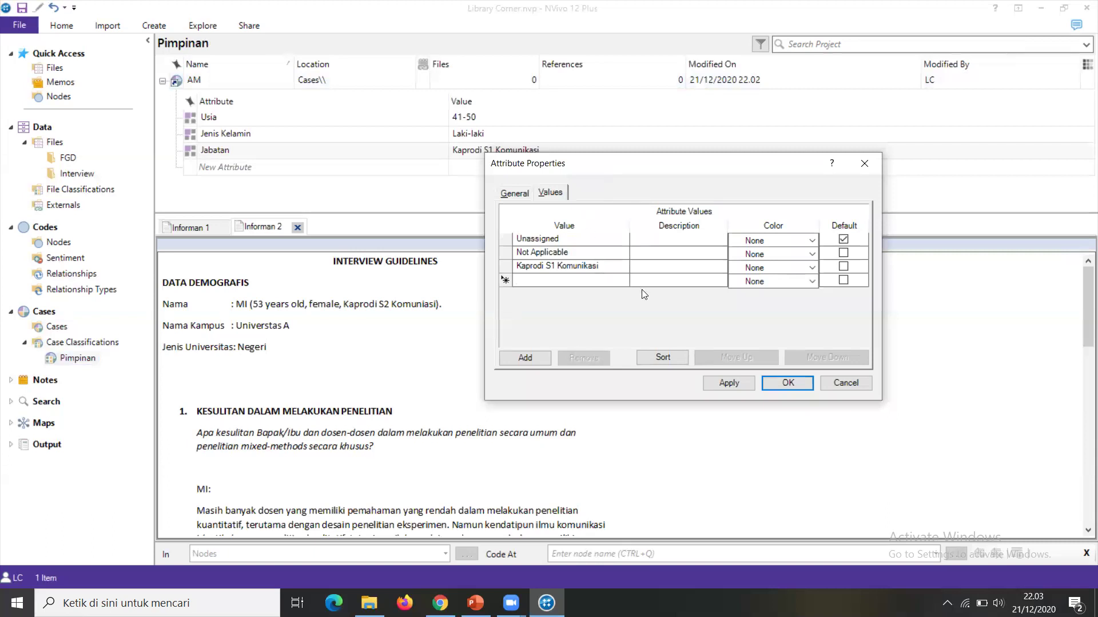
pyautogui.write('Kaprodi S2 Komunikasi')
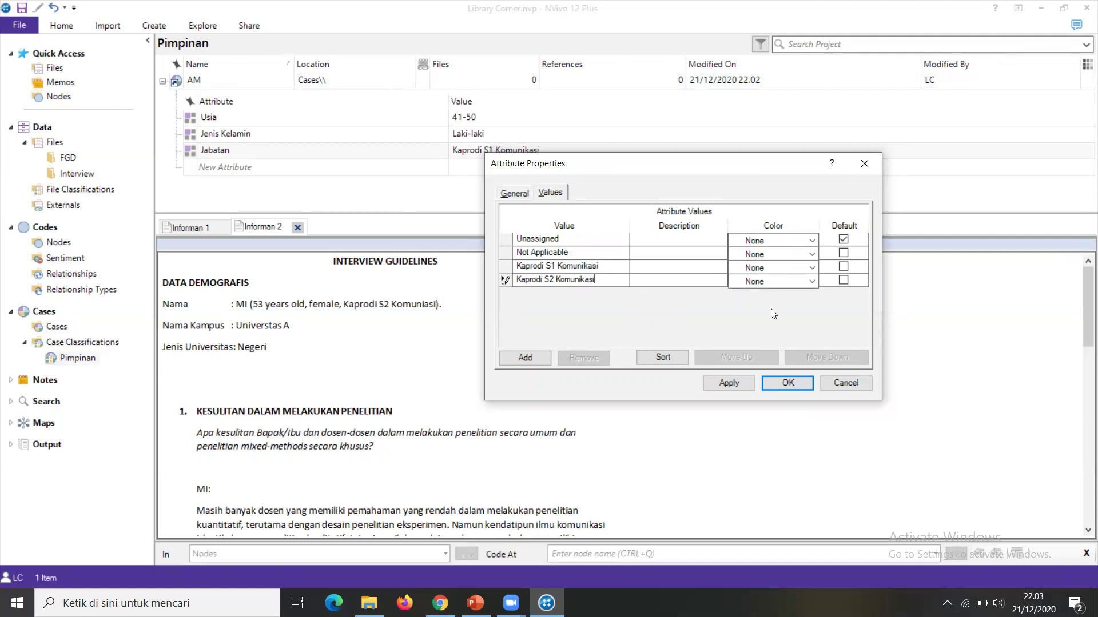
pyautogui.click(786, 387)
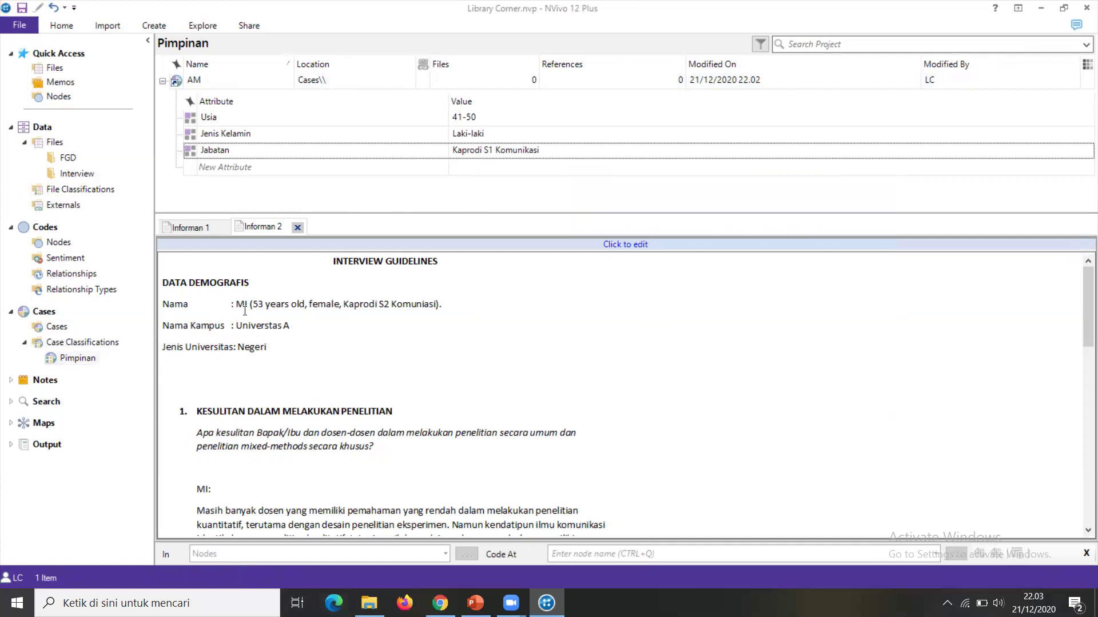
# Start a new case named MI and assign it the Pimpinan classification
pyautogui.click(56, 328)
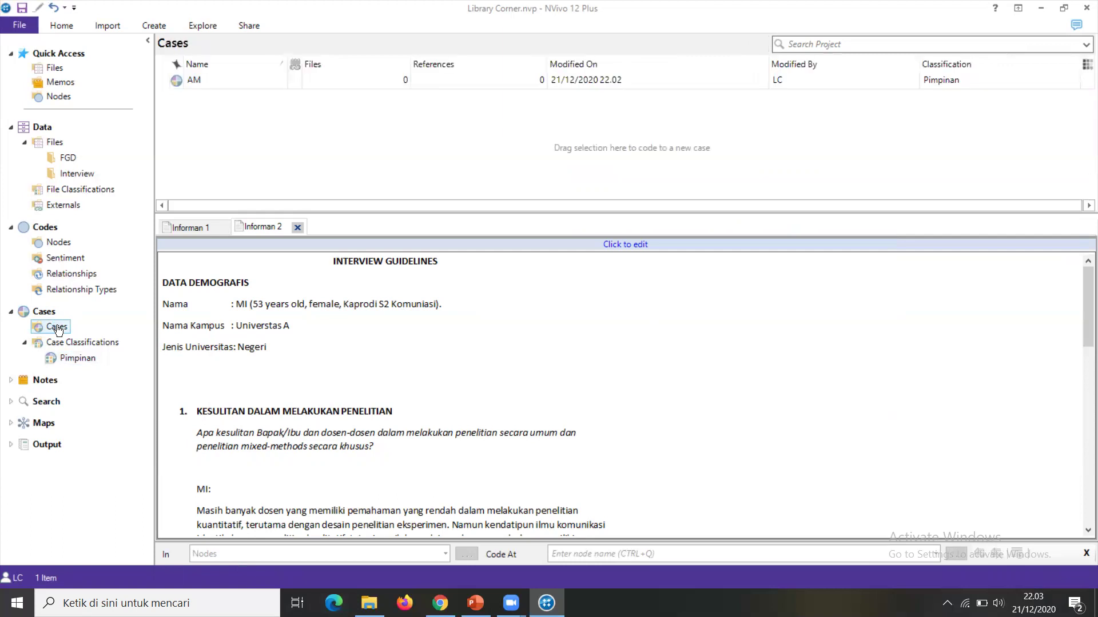
pyautogui.rightClick(58, 331)
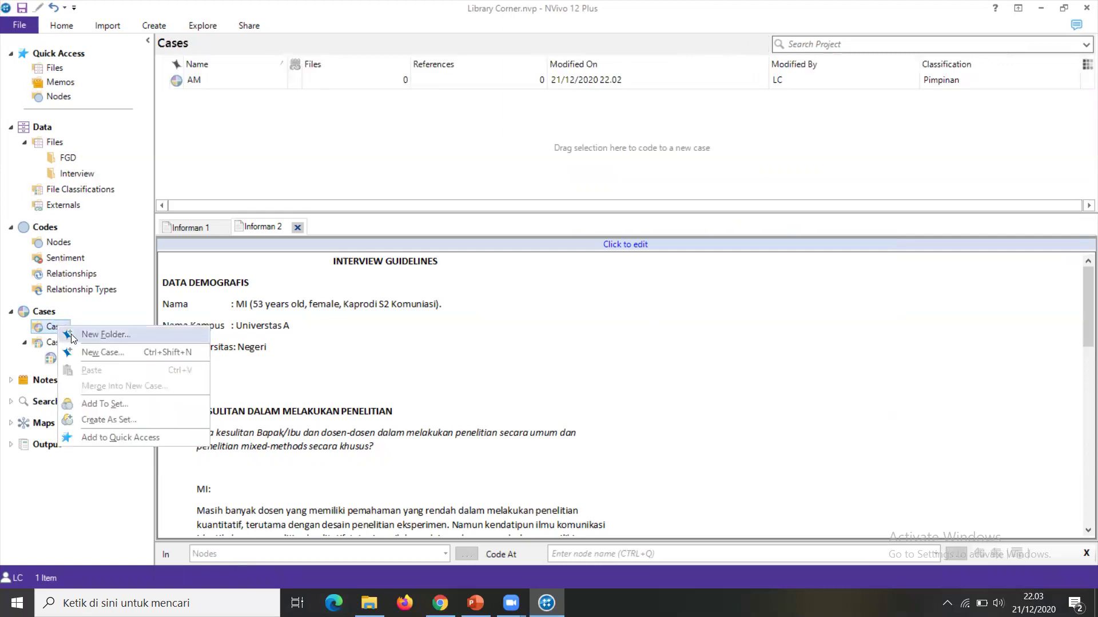
pyautogui.click(90, 349)
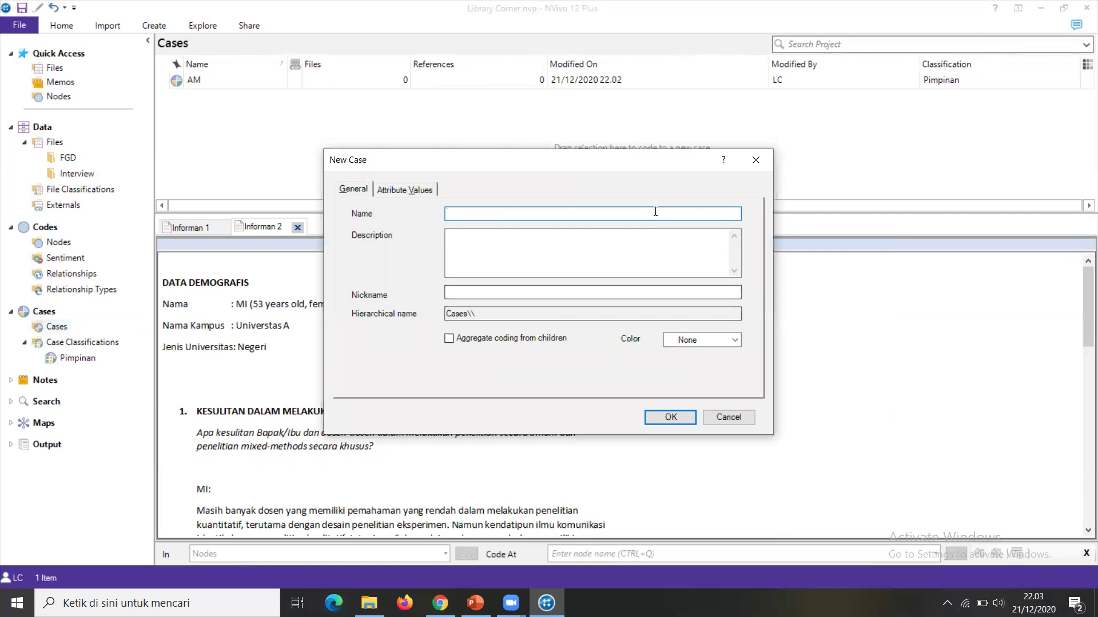
pyautogui.write('MI')
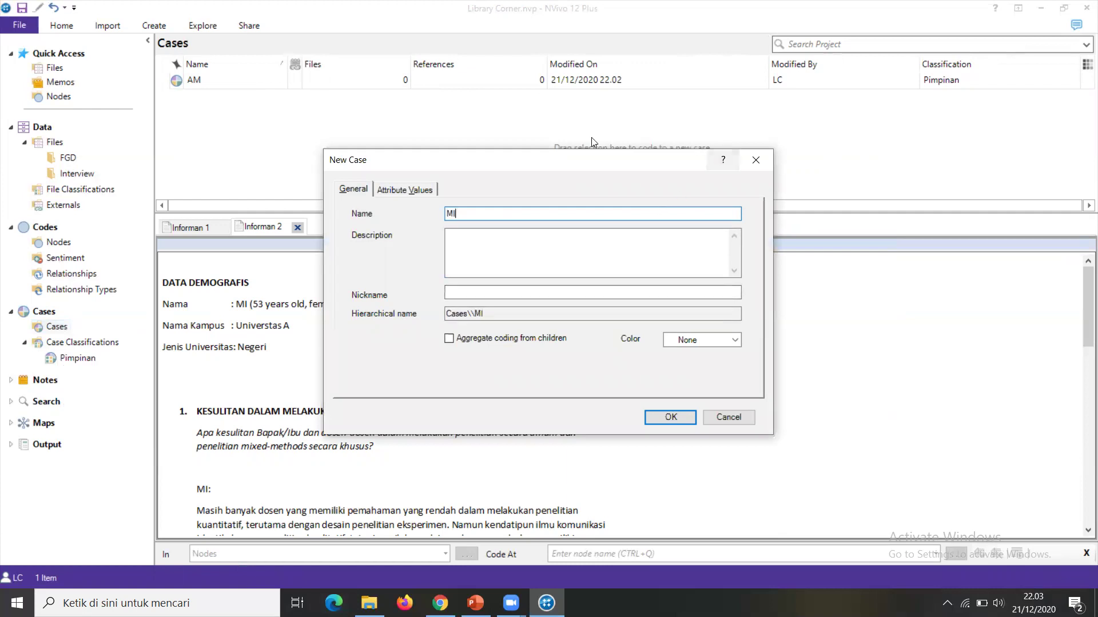
pyautogui.click(413, 191)
pyautogui.click(458, 212)
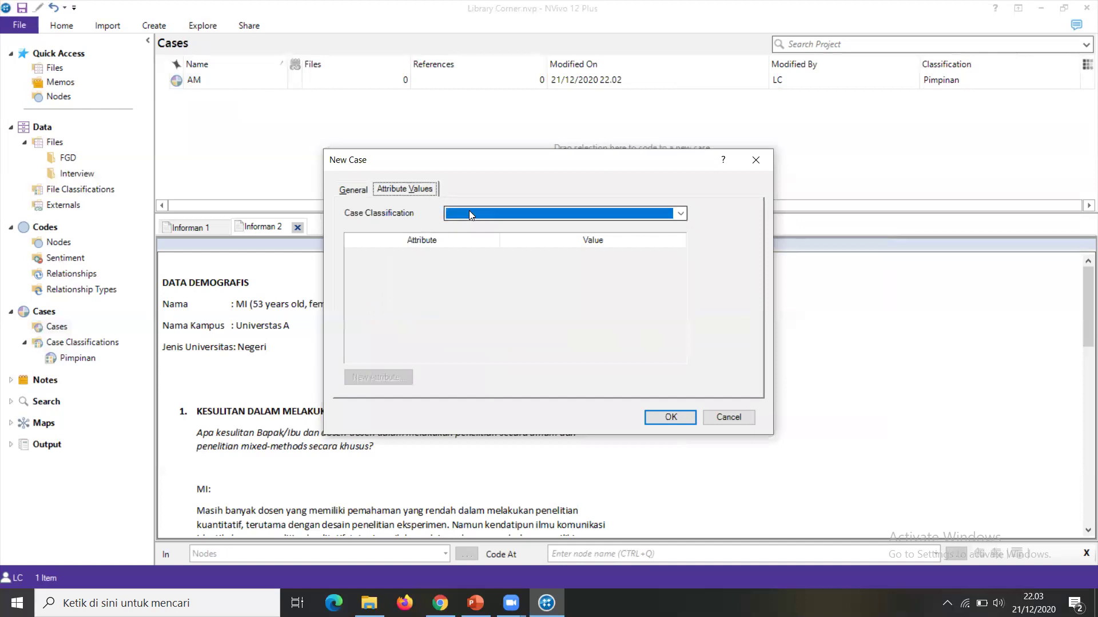
pyautogui.click(470, 238)
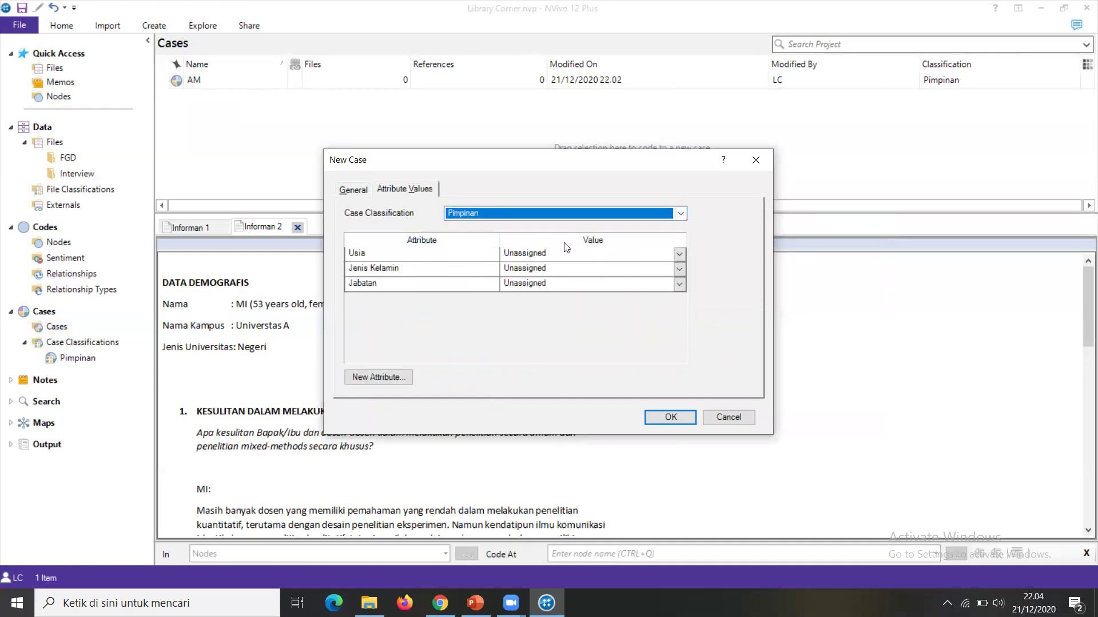
# Set the MI case's Usia to 51-60, Jenis Kelamin to Perempuan and Jabatan to Kaprodi S2 Komunikasi, and save the case
pyautogui.moveTo(502, 162); pyautogui.dragTo(631, 151)
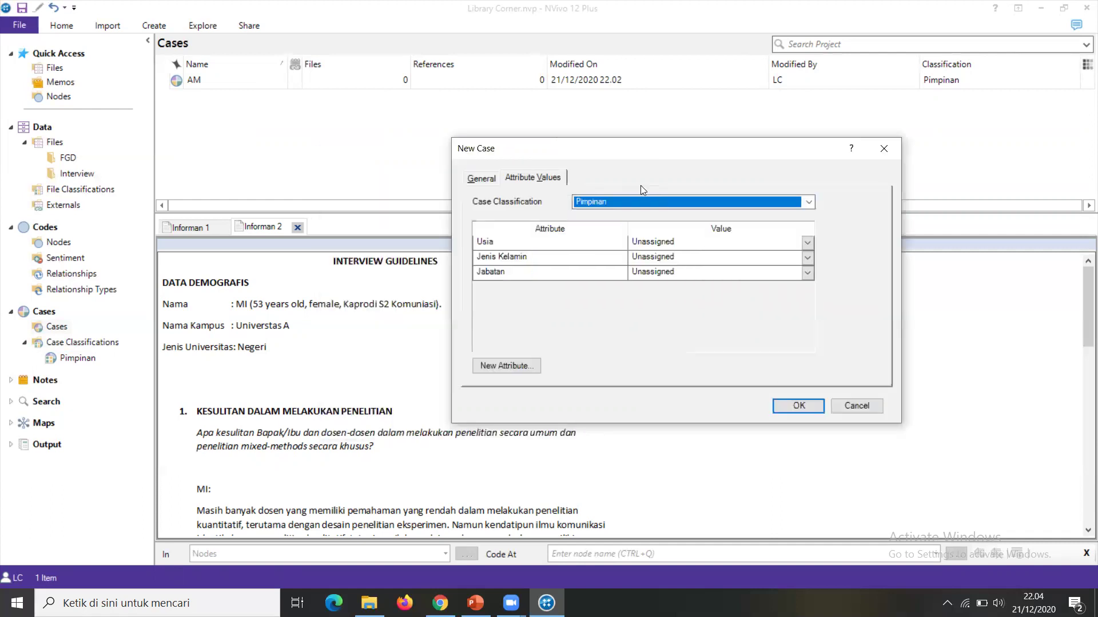
pyautogui.click(655, 241)
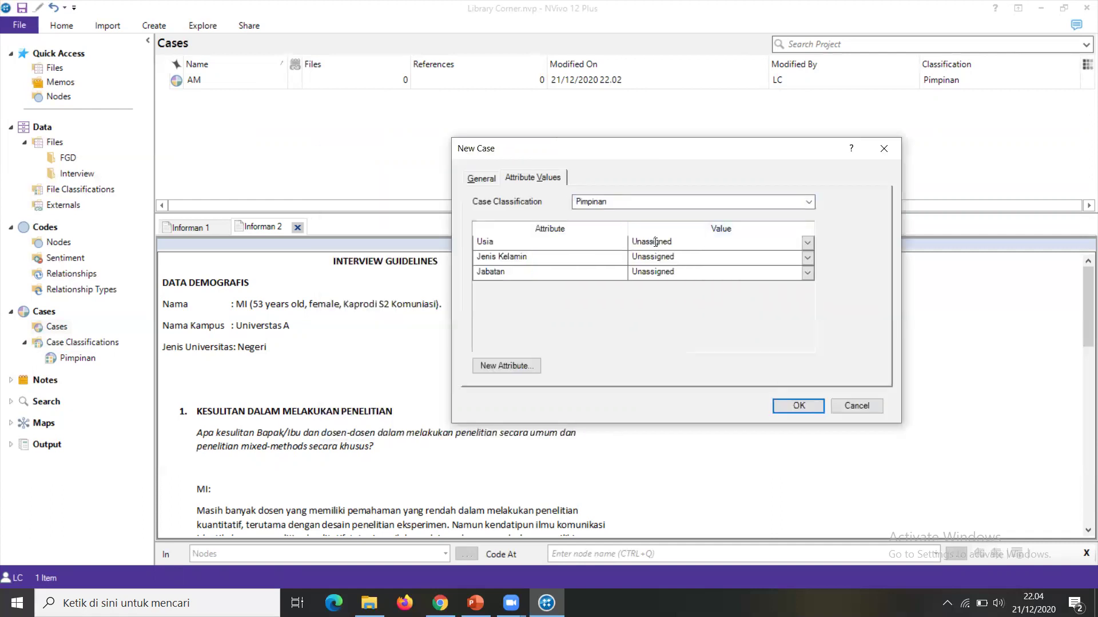
pyautogui.click(807, 245)
pyautogui.click(673, 293)
pyautogui.click(807, 260)
pyautogui.click(680, 300)
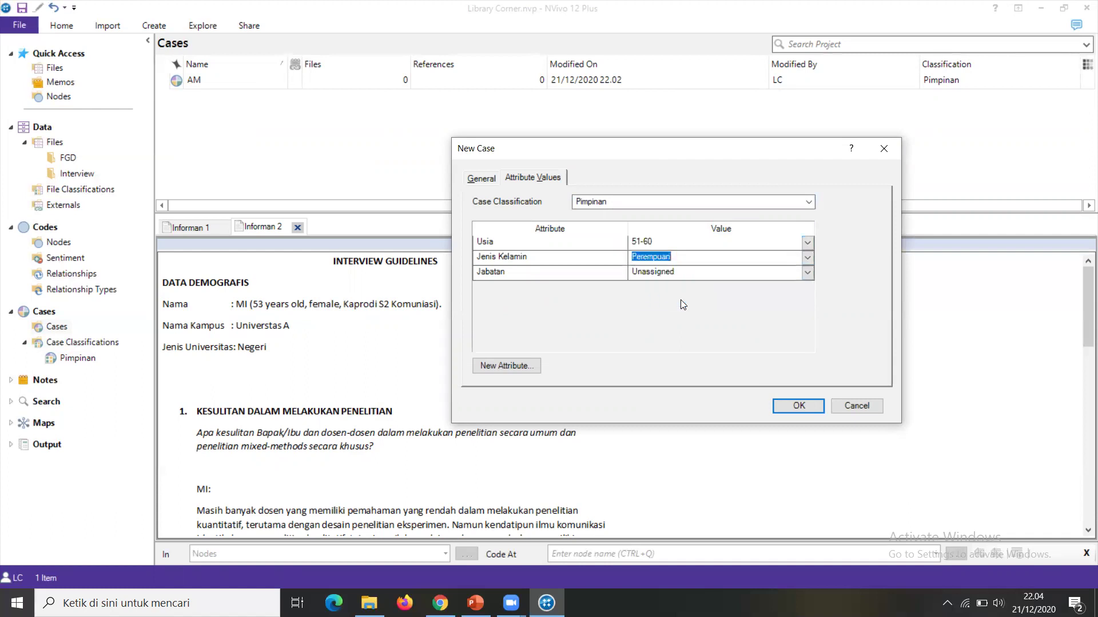
pyautogui.click(807, 273)
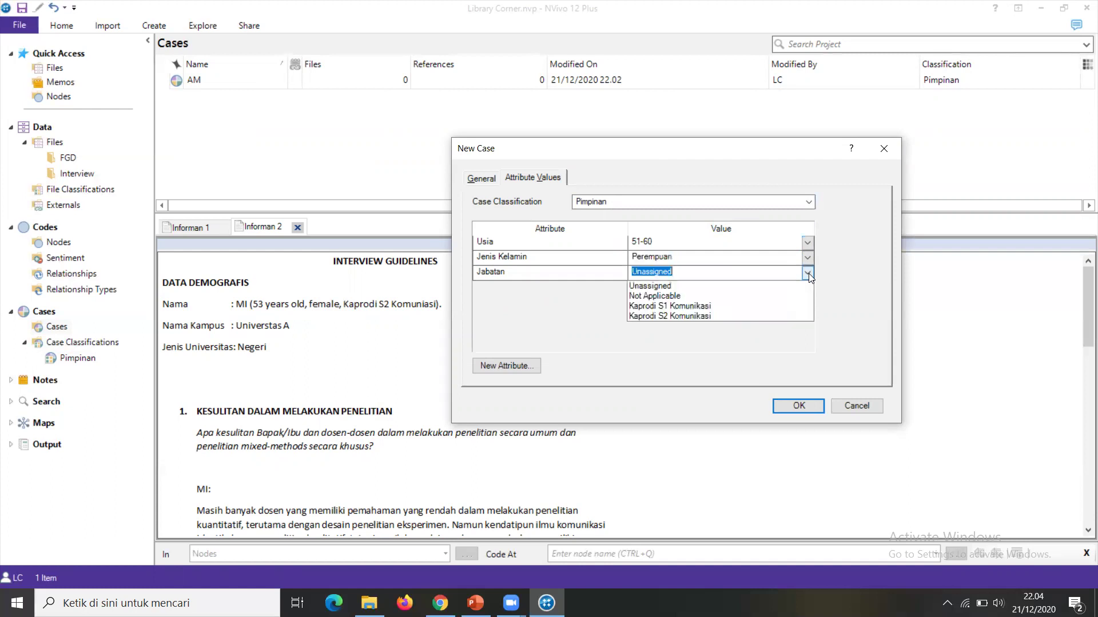
pyautogui.click(693, 315)
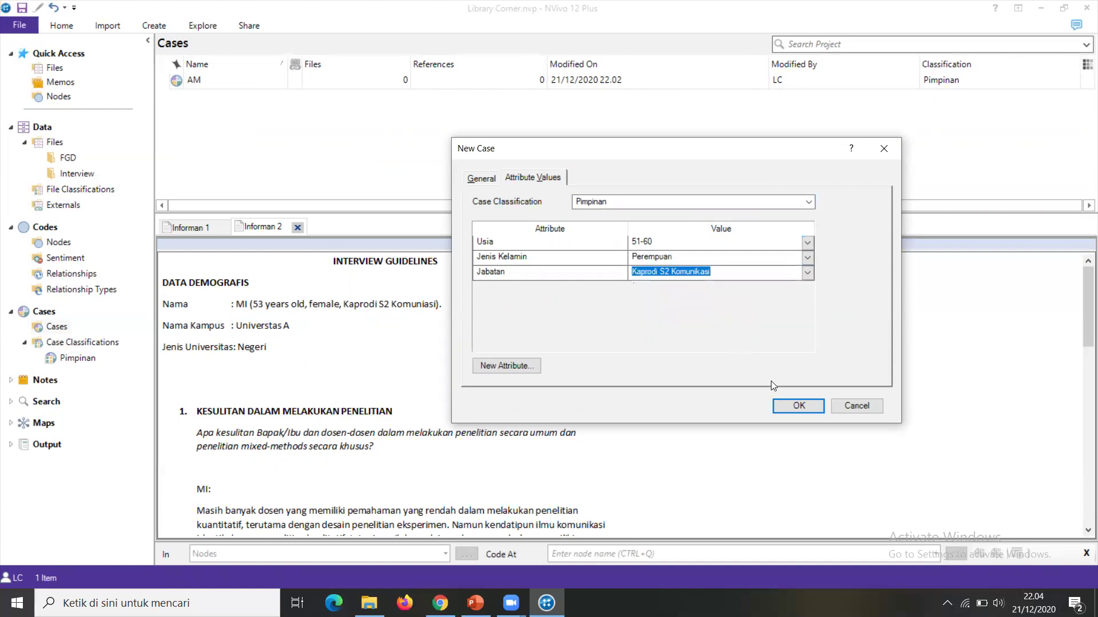
pyautogui.click(789, 404)
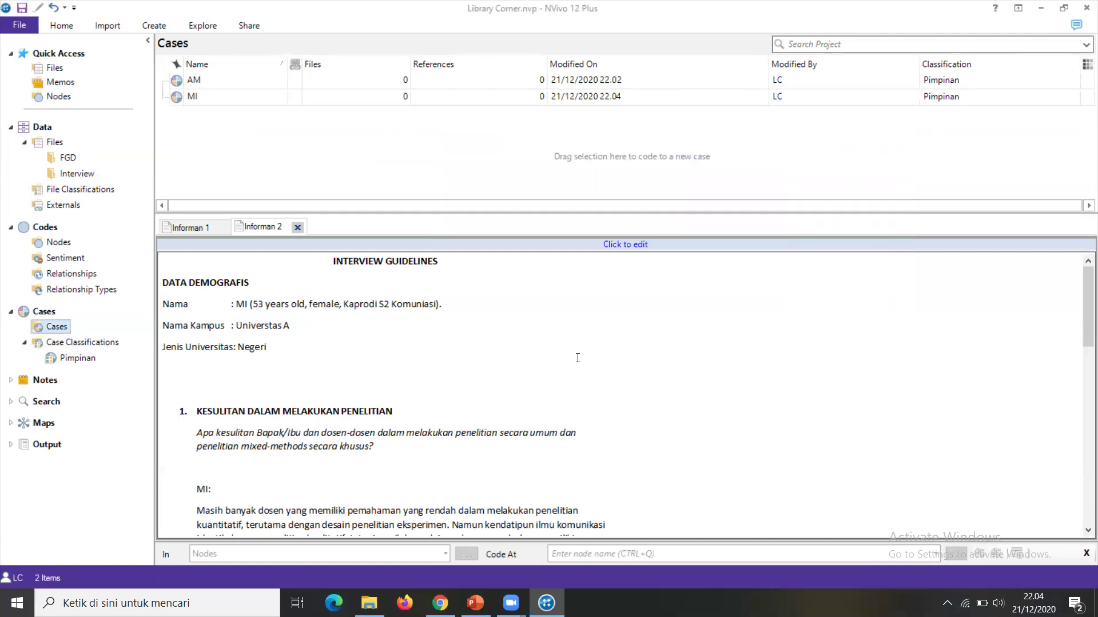
# Review the MI case's attribute values under the Pimpinan classification, and open the Informan 3 interview for its demographic data
pyautogui.click(80, 358)
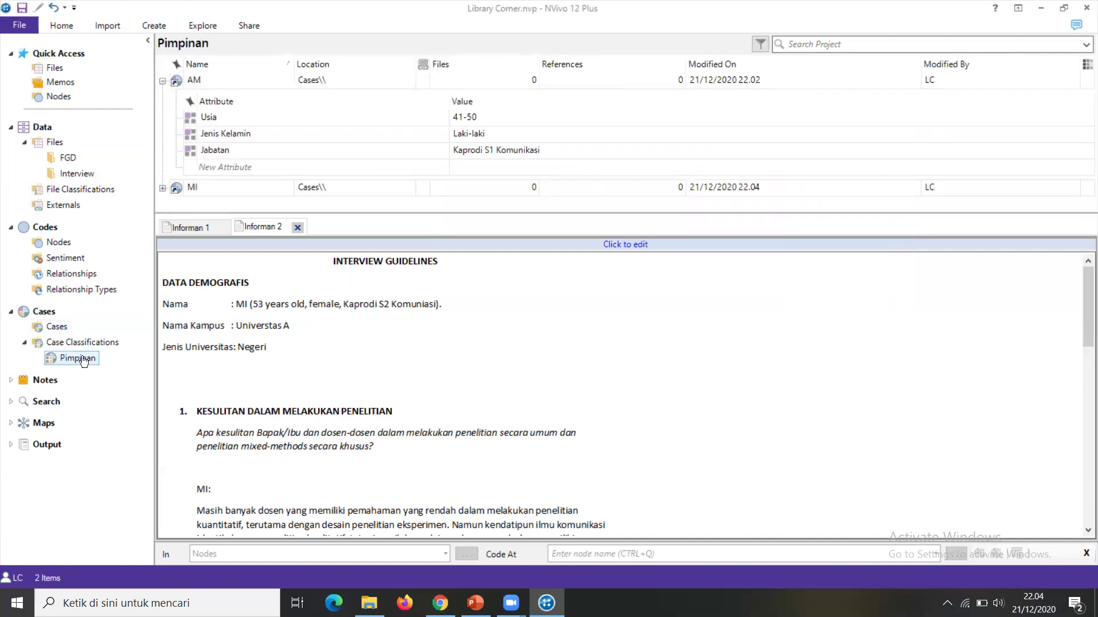
pyautogui.click(162, 188)
pyautogui.scroll(-3, 309, 169)
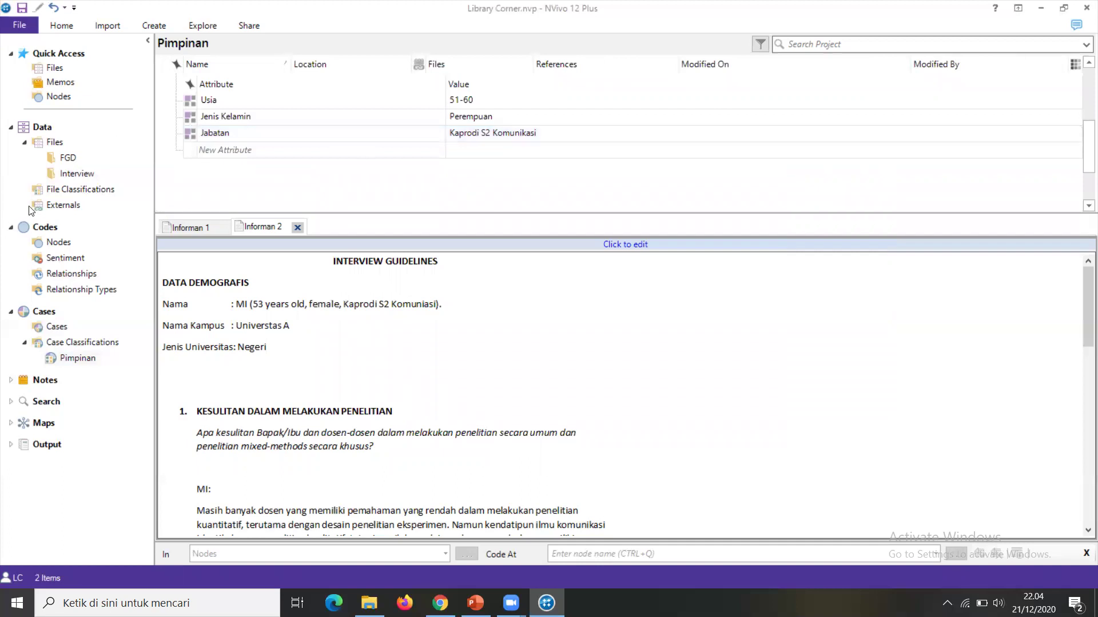
pyautogui.click(64, 180)
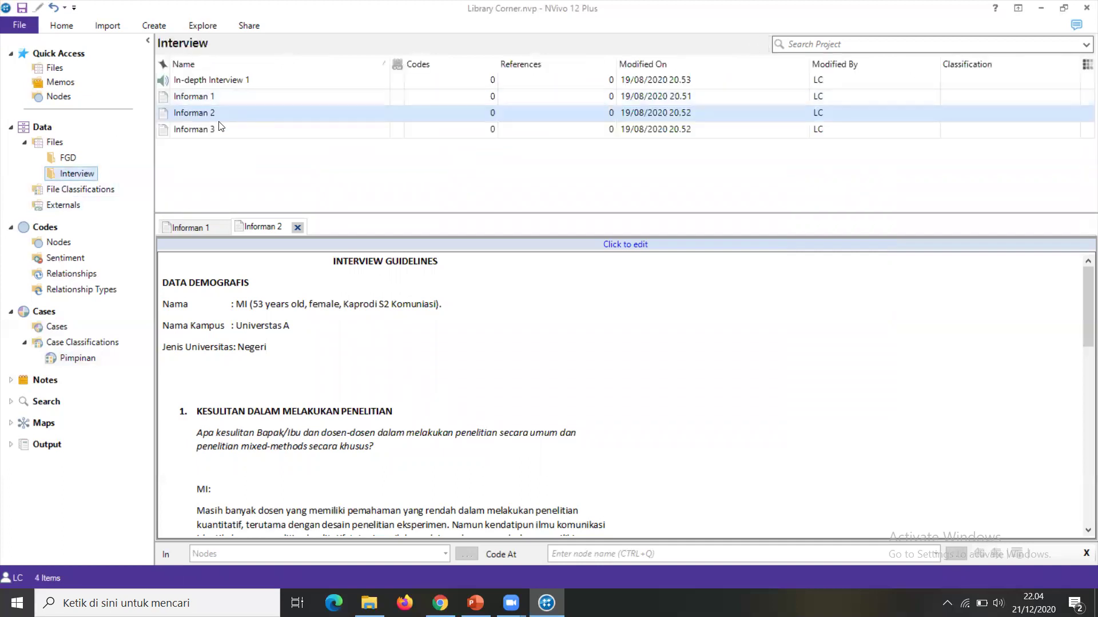
pyautogui.doubleClick(216, 129)
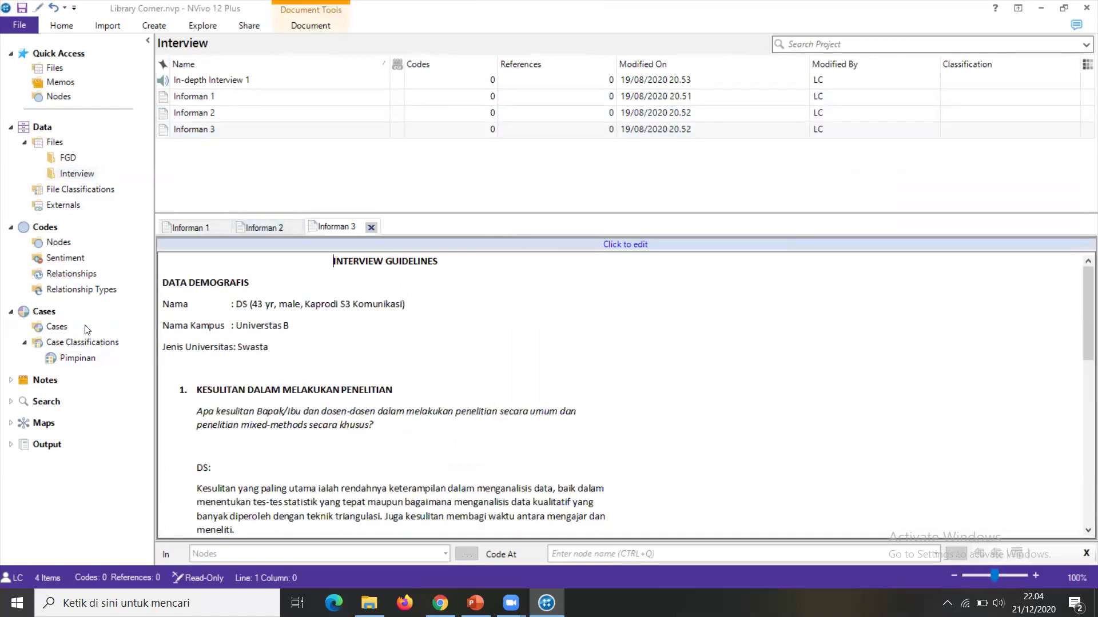
# Start a new case named DS and assign it the Pimpinan classification
pyautogui.click(65, 331)
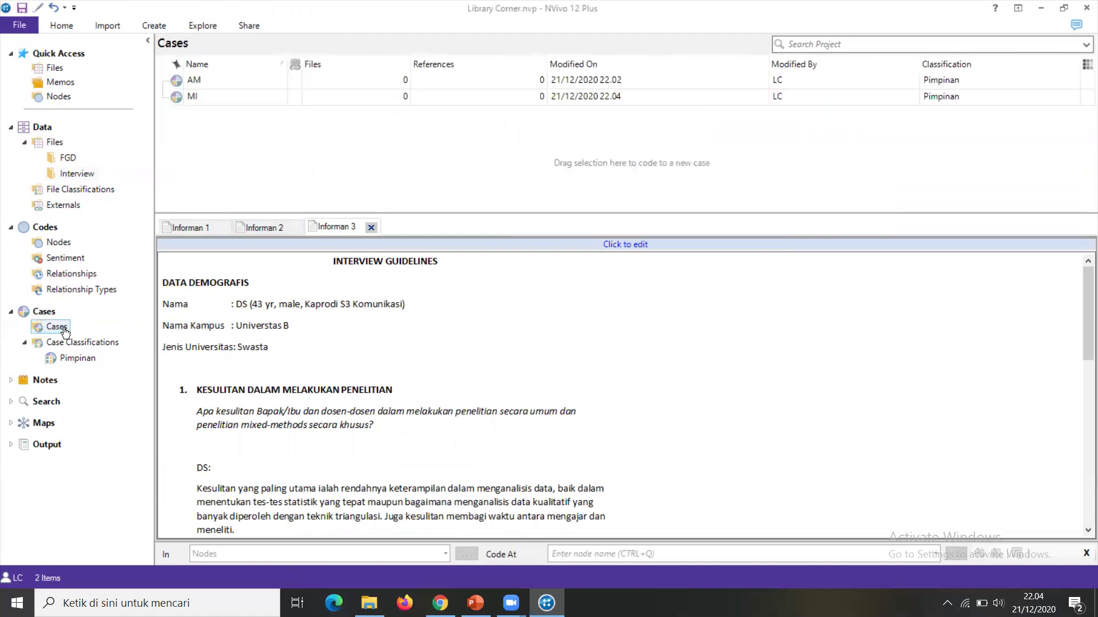
pyautogui.rightClick(65, 331)
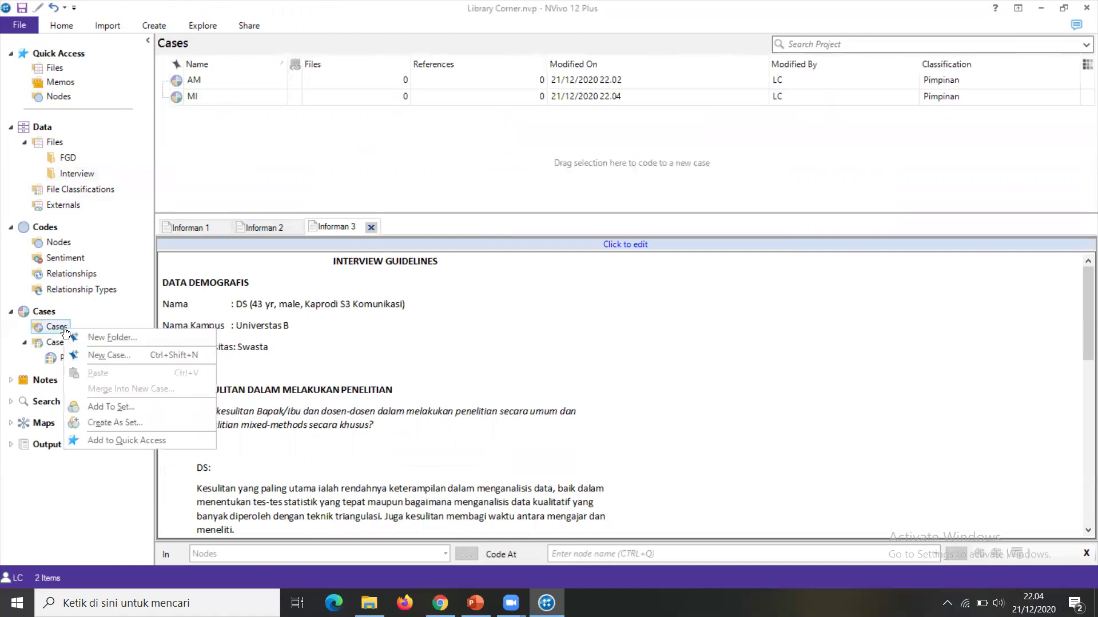
pyautogui.click(102, 354)
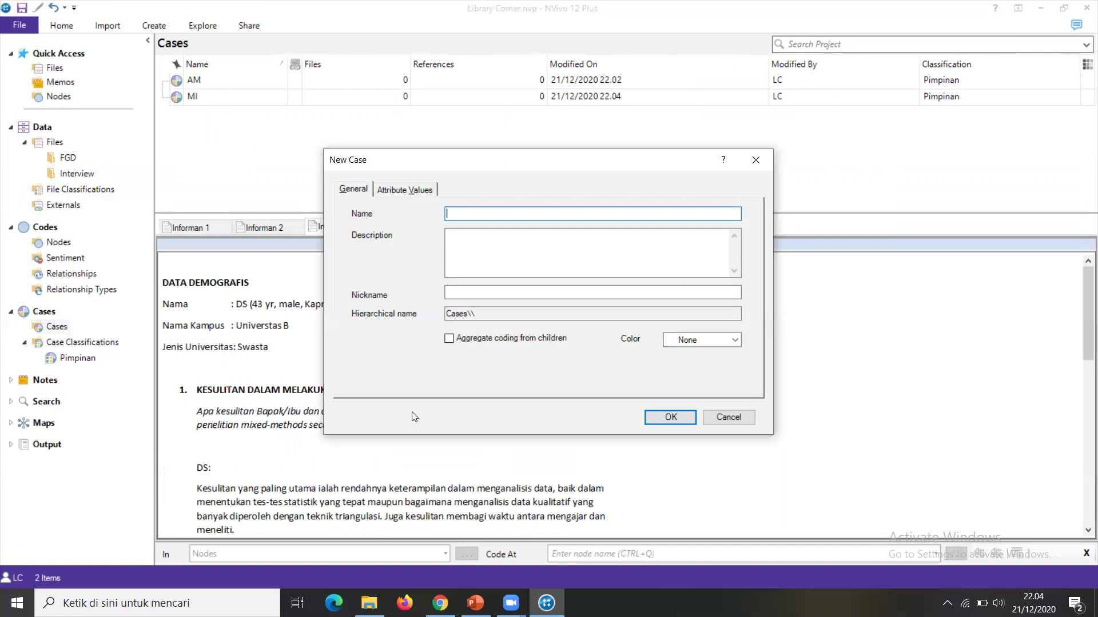
pyautogui.write('DS')
pyautogui.click(421, 190)
pyautogui.click(475, 213)
pyautogui.click(494, 235)
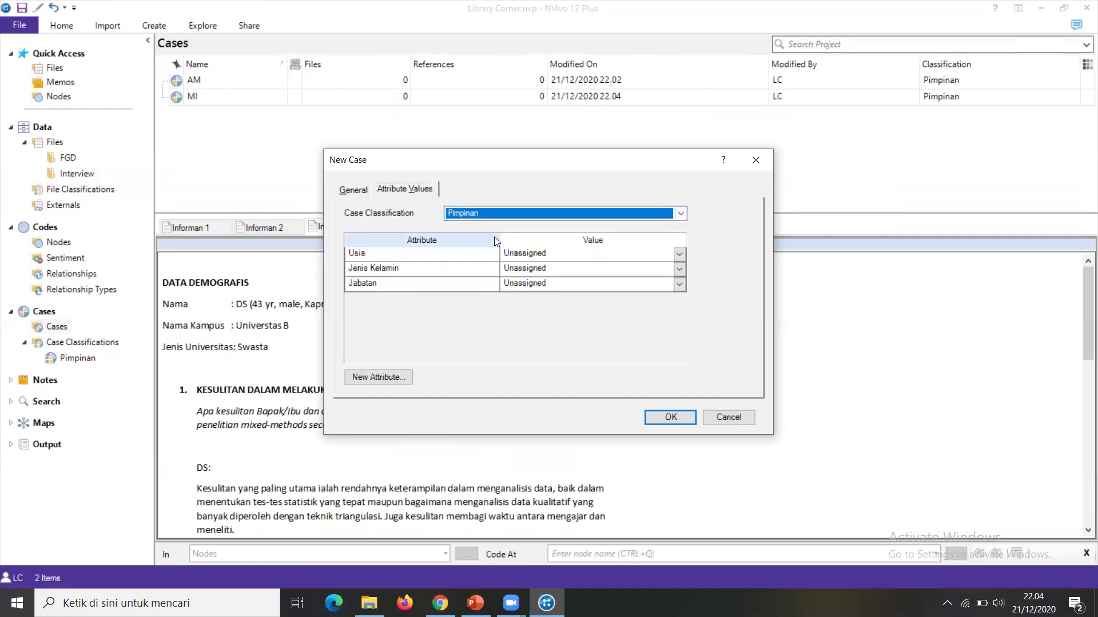
# Set the DS case's Usia to 41-50 and Jenis Kelamin to Laki-laki, leave Jabatan unassigned, and save the case
pyautogui.moveTo(522, 164); pyautogui.dragTo(655, 163)
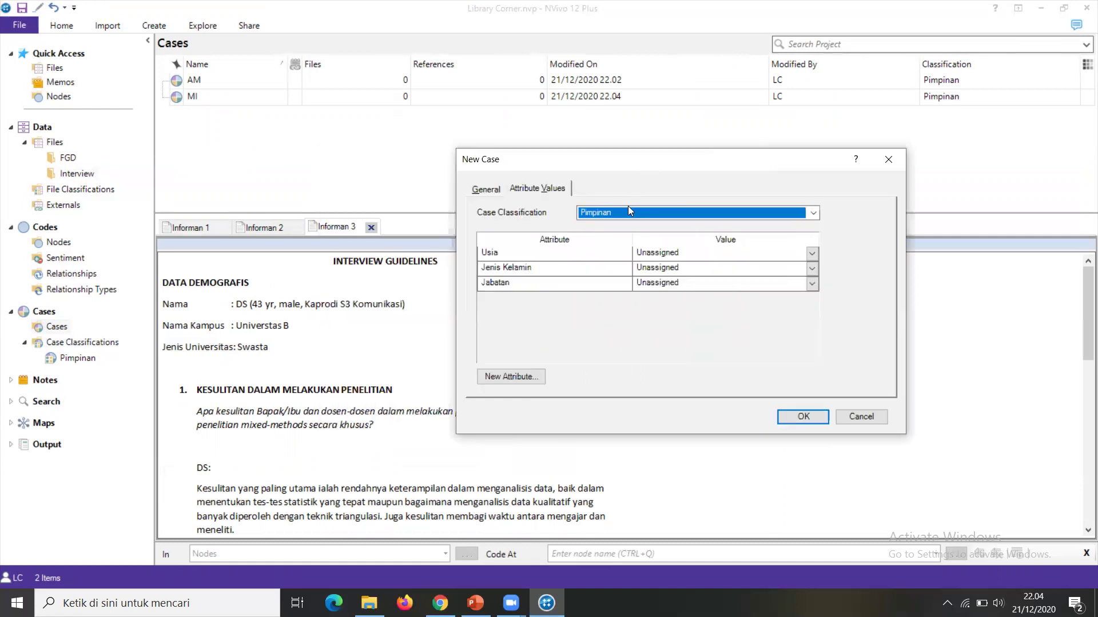
pyautogui.click(812, 253)
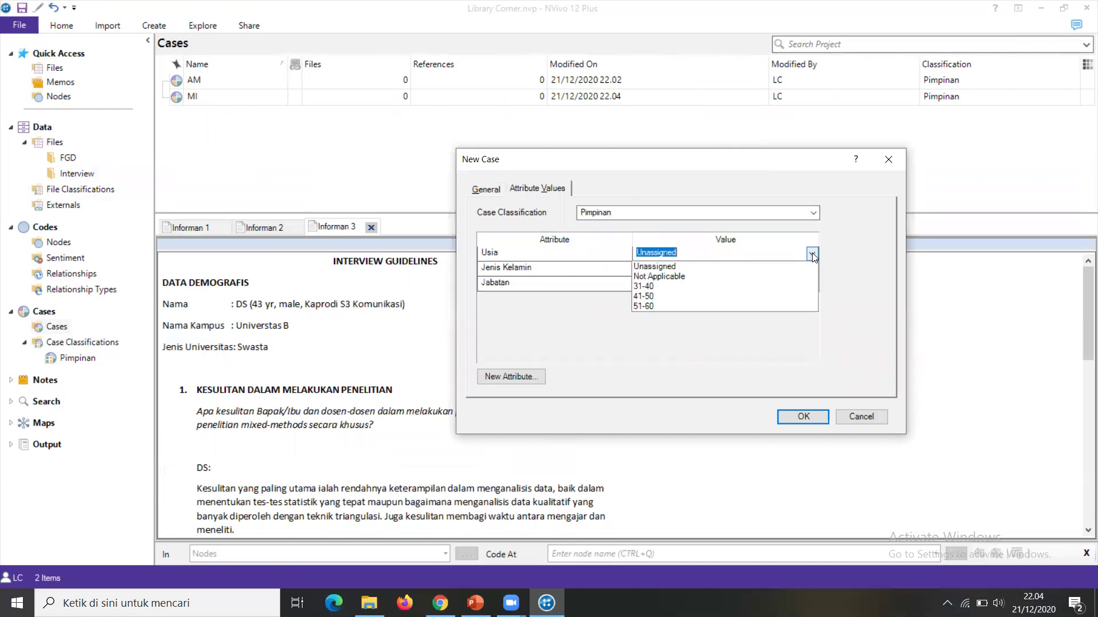
pyautogui.click(661, 296)
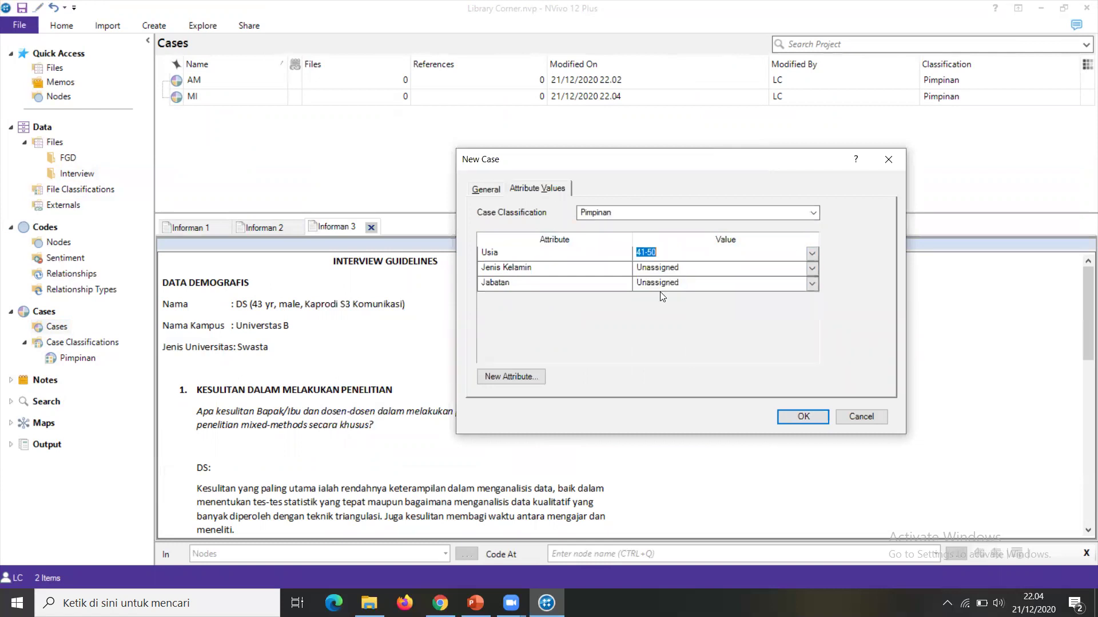
pyautogui.click(812, 269)
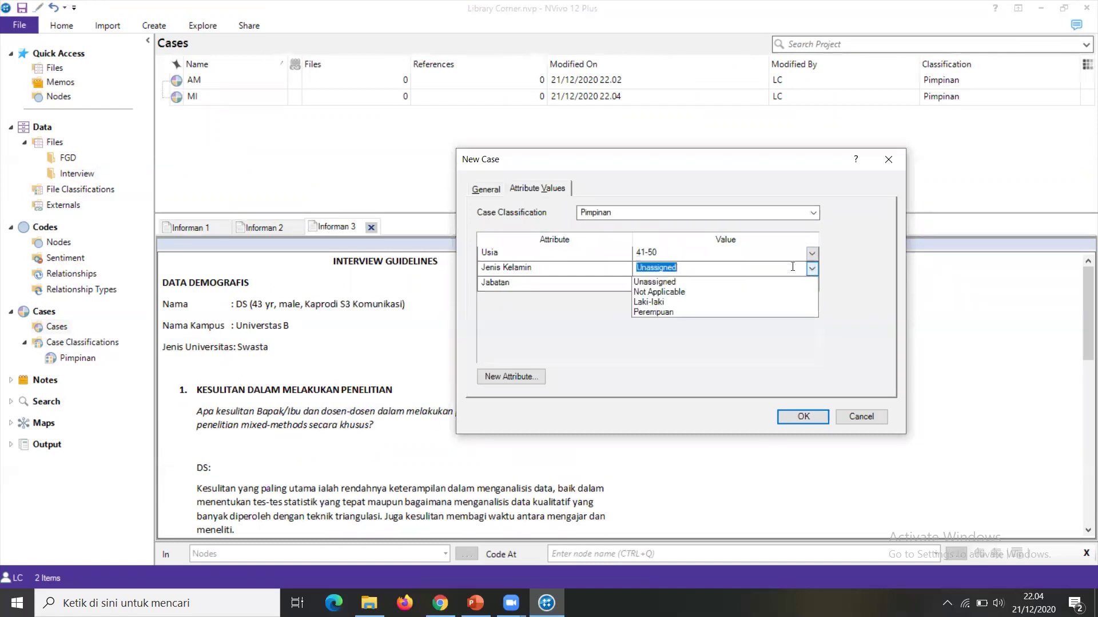
pyautogui.click(677, 302)
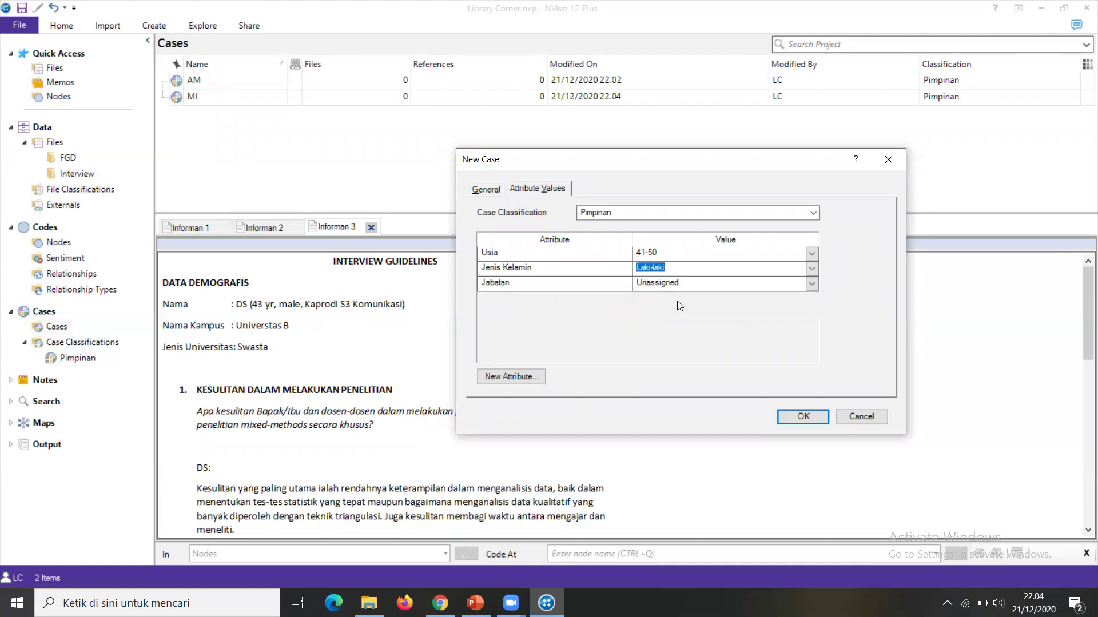
pyautogui.click(811, 284)
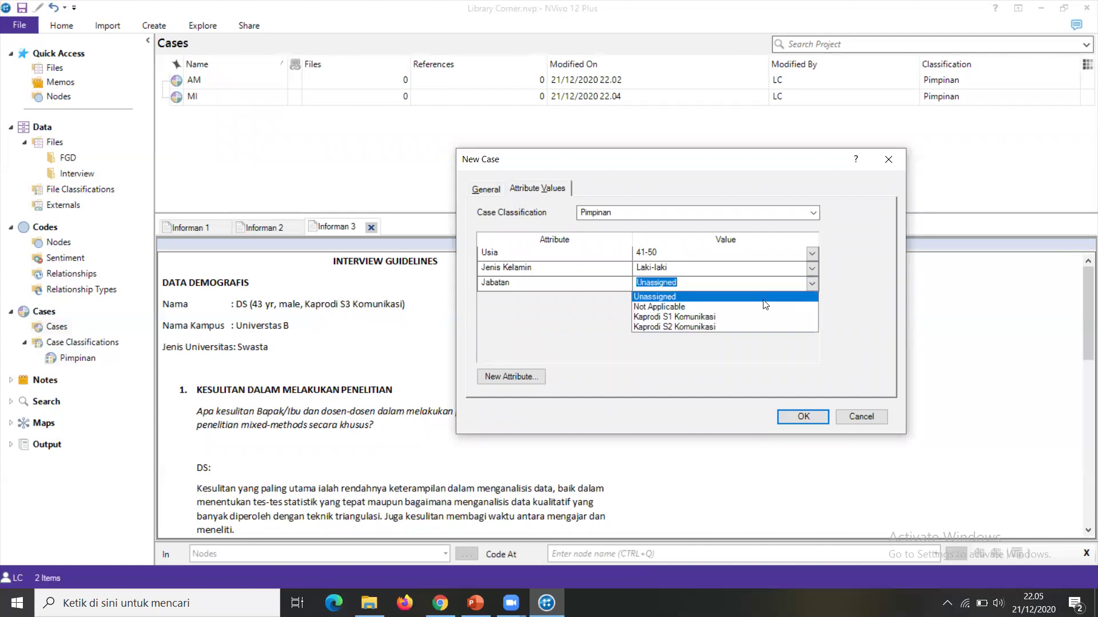
pyautogui.click(585, 327)
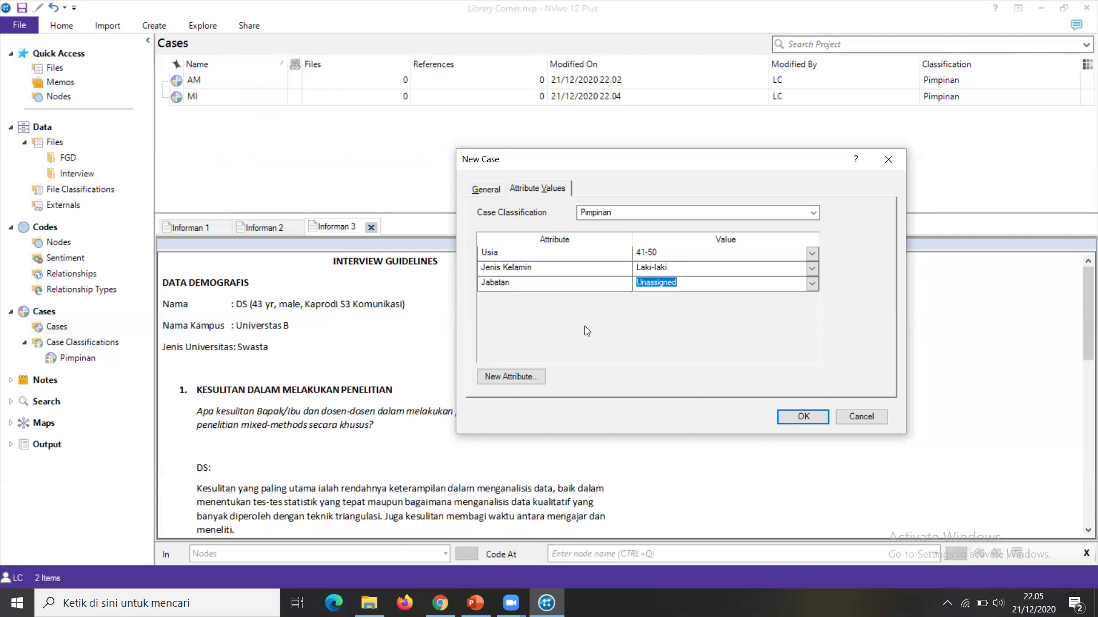
pyautogui.click(800, 418)
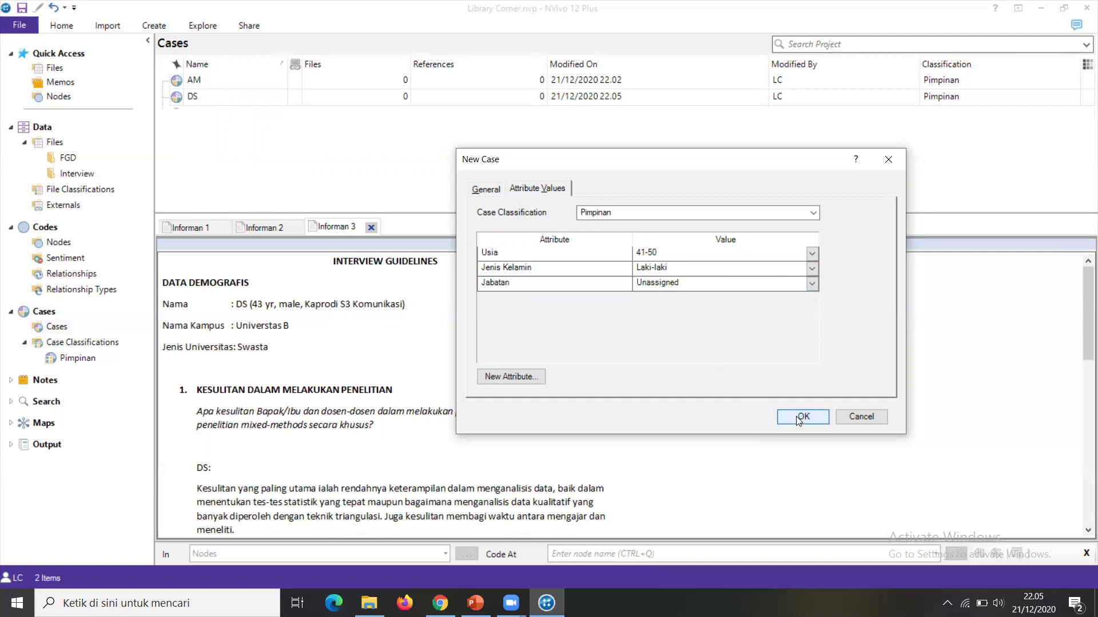
# Expand the DS case under the Pimpinan classification and review the attribute values of the AM, DS and MI cases
pyautogui.click(77, 358)
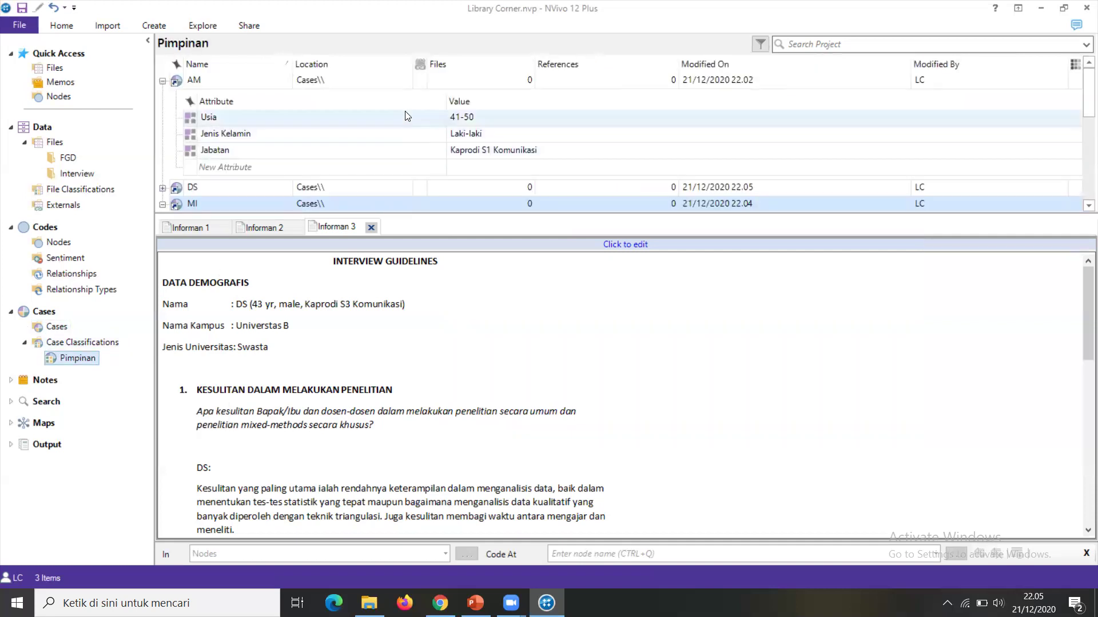
pyautogui.scroll(-2, 407, 111)
pyautogui.scroll(3, 407, 113)
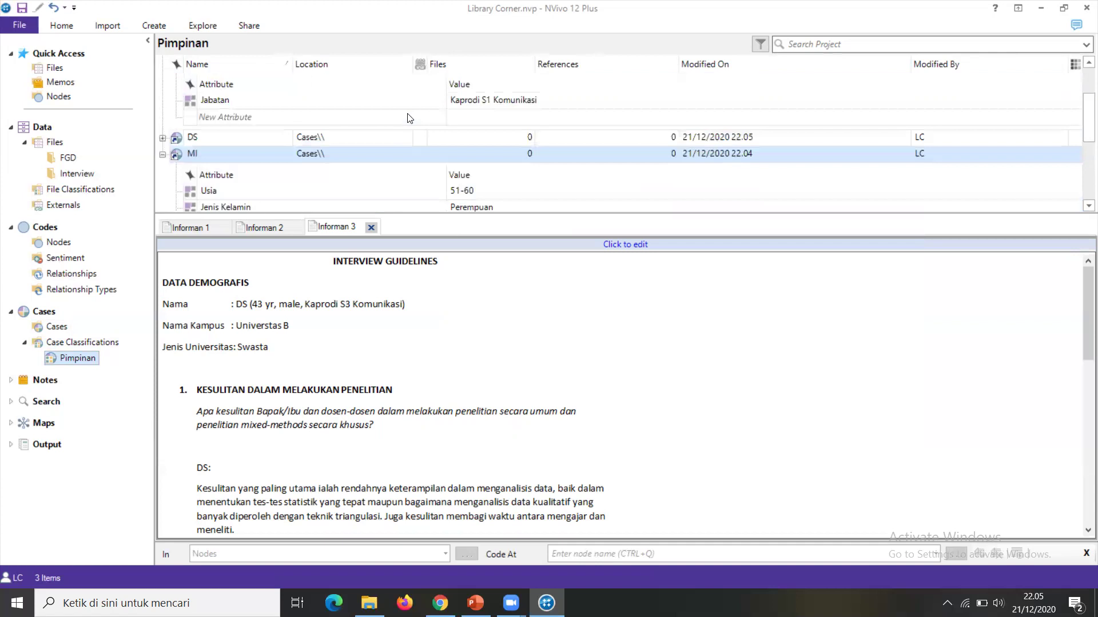
pyautogui.click(162, 187)
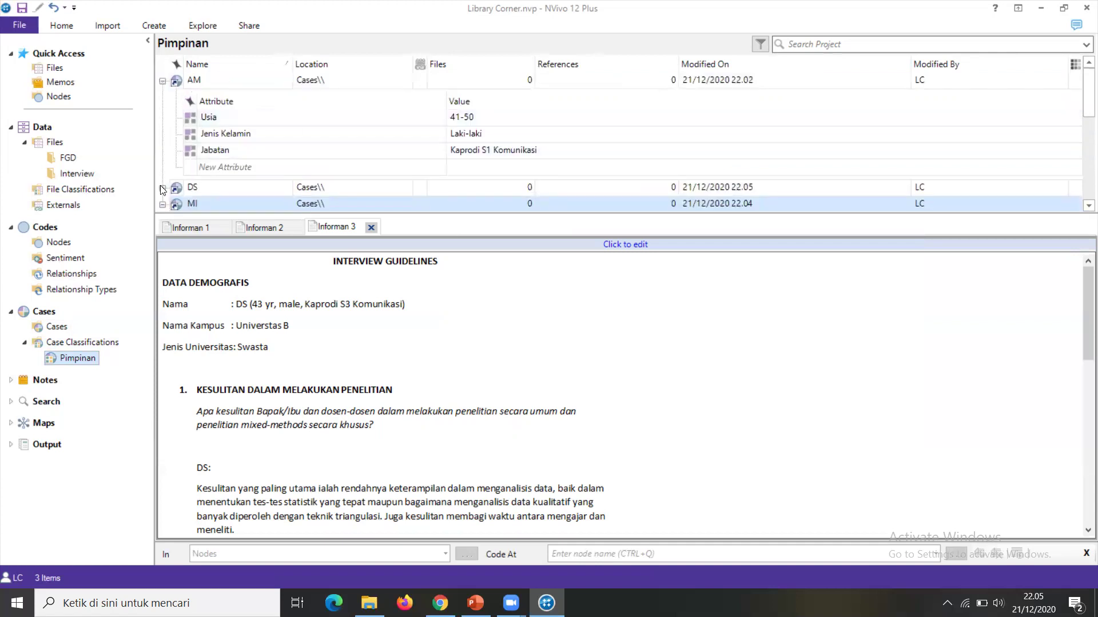
pyautogui.scroll(-2, 389, 164)
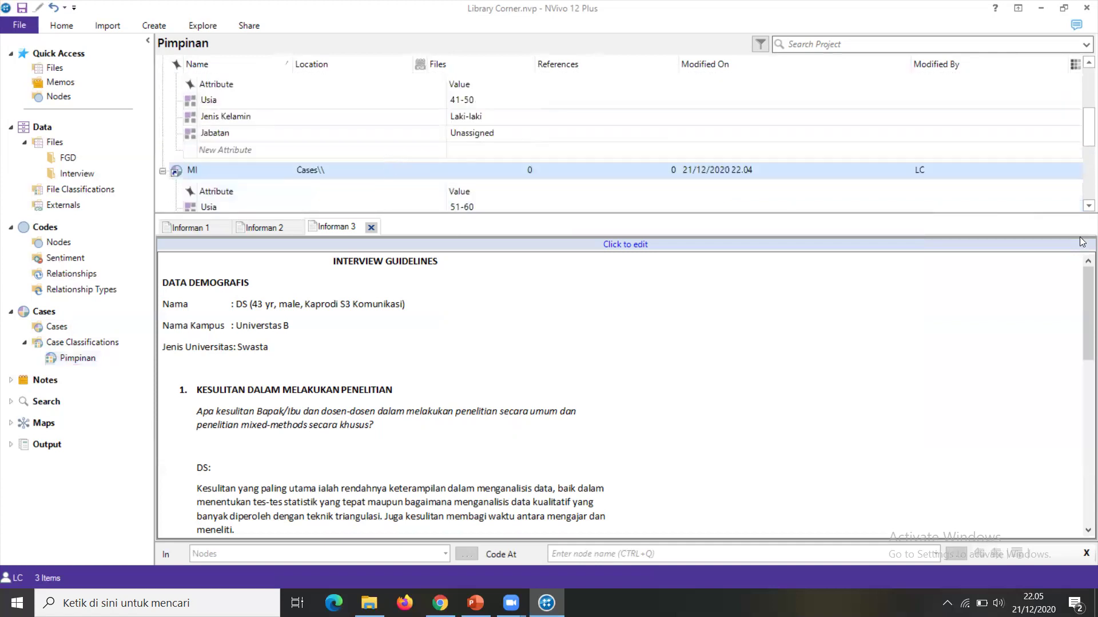
pyautogui.scroll(-2, 1082, 210)
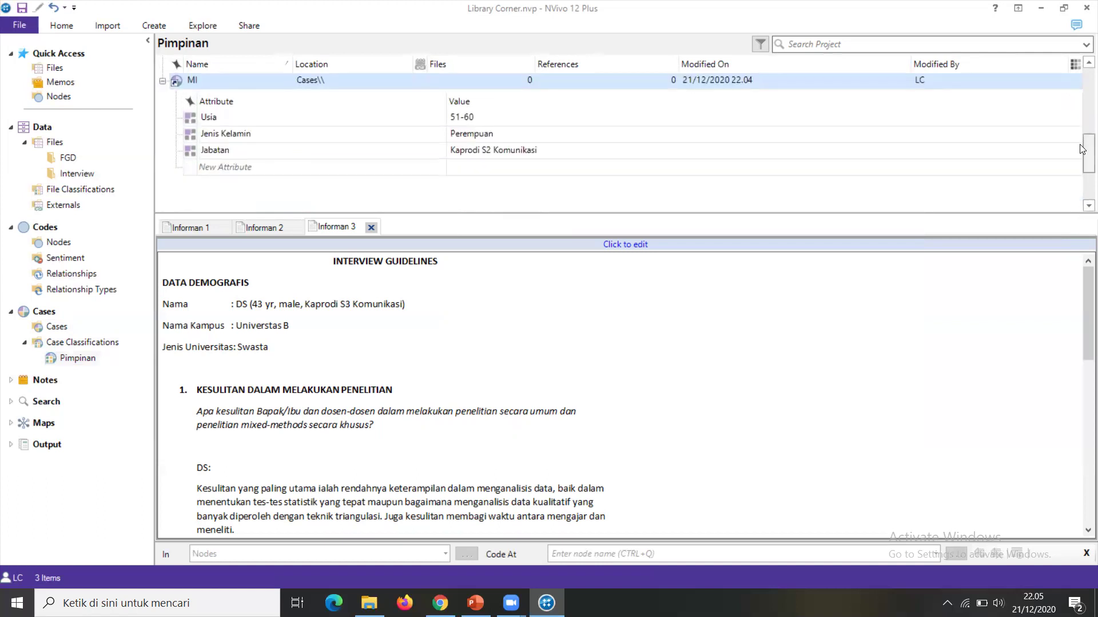
pyautogui.scroll(1, 1083, 89)
pyautogui.scroll(3, 1082, 71)
pyautogui.scroll(1, 1083, 68)
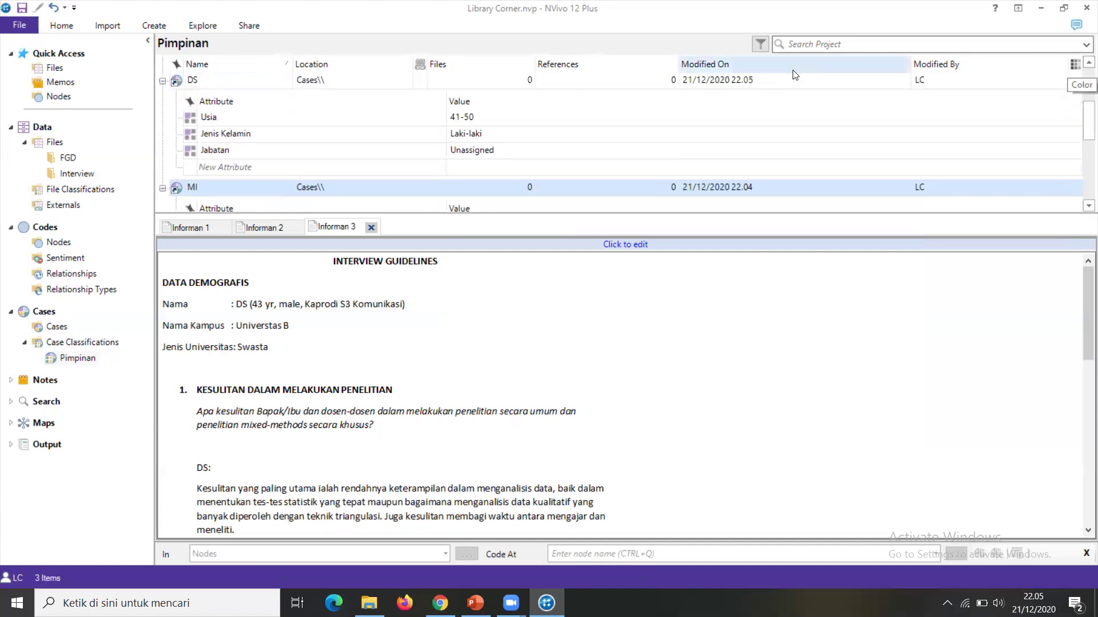
# Check the DS case's Usia, Jenis Kelamin and Jabatan values one by one
pyautogui.click(234, 118)
pyautogui.click(481, 118)
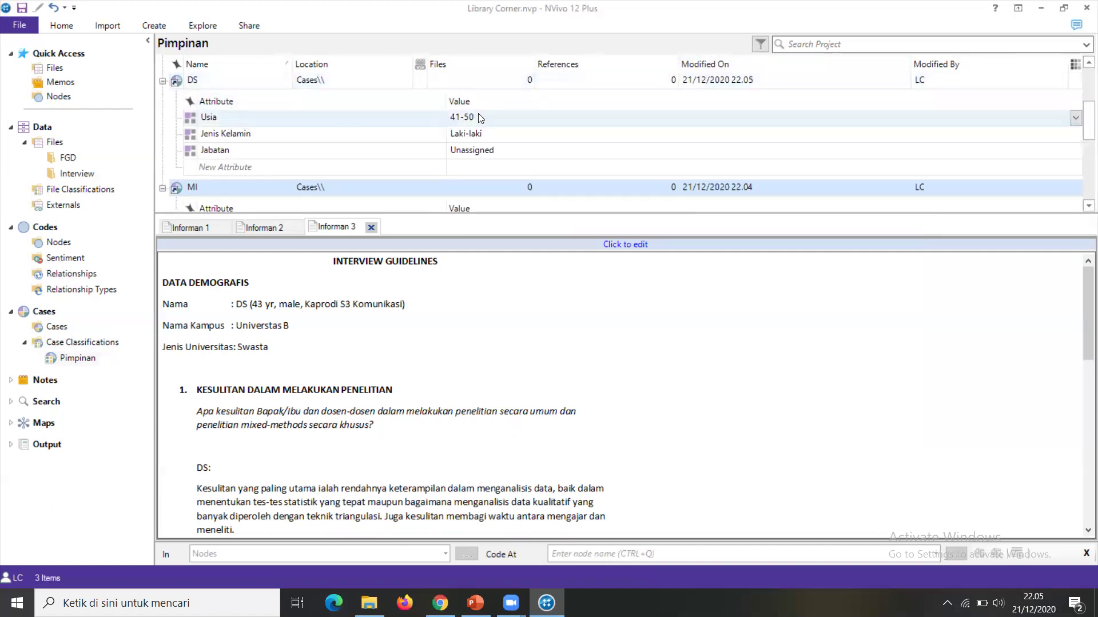
pyautogui.click(246, 139)
pyautogui.click(478, 141)
pyautogui.click(251, 156)
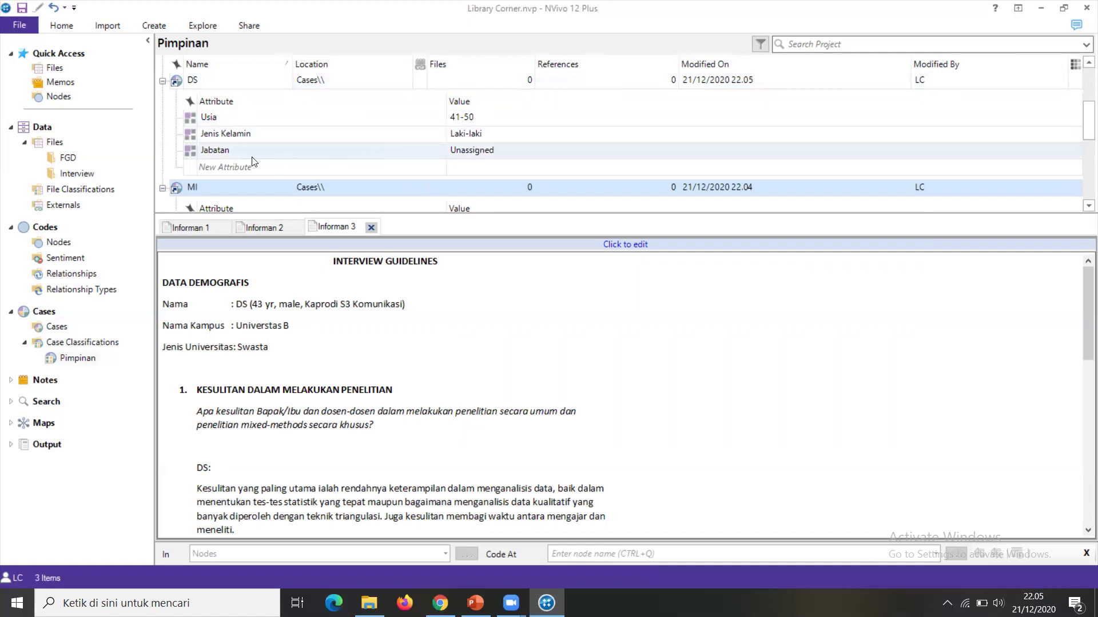
pyautogui.click(475, 153)
pyautogui.click(266, 155)
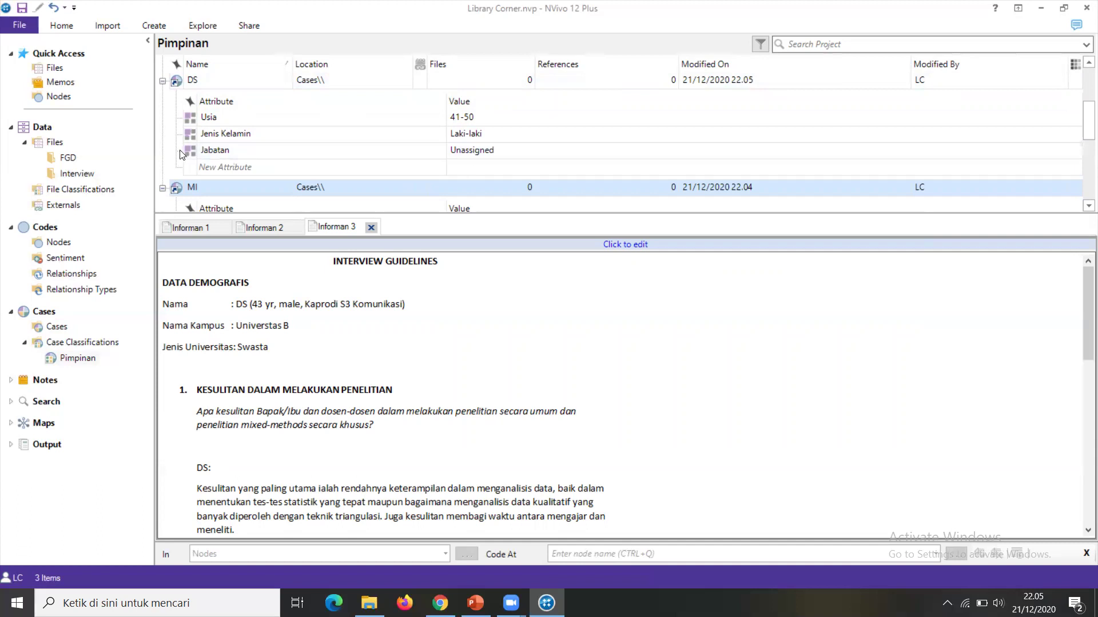
# Add the value Kaprodi S3 Komunikasi to the Jabatan attribute and save the attribute's properties
pyautogui.rightClick(232, 154)
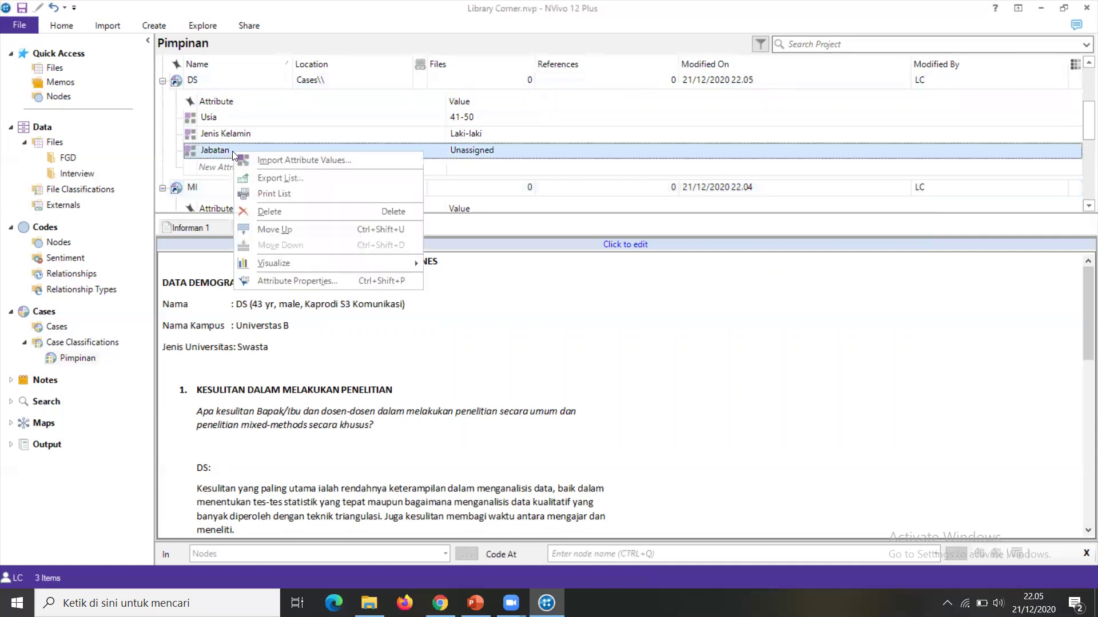
pyautogui.click(293, 281)
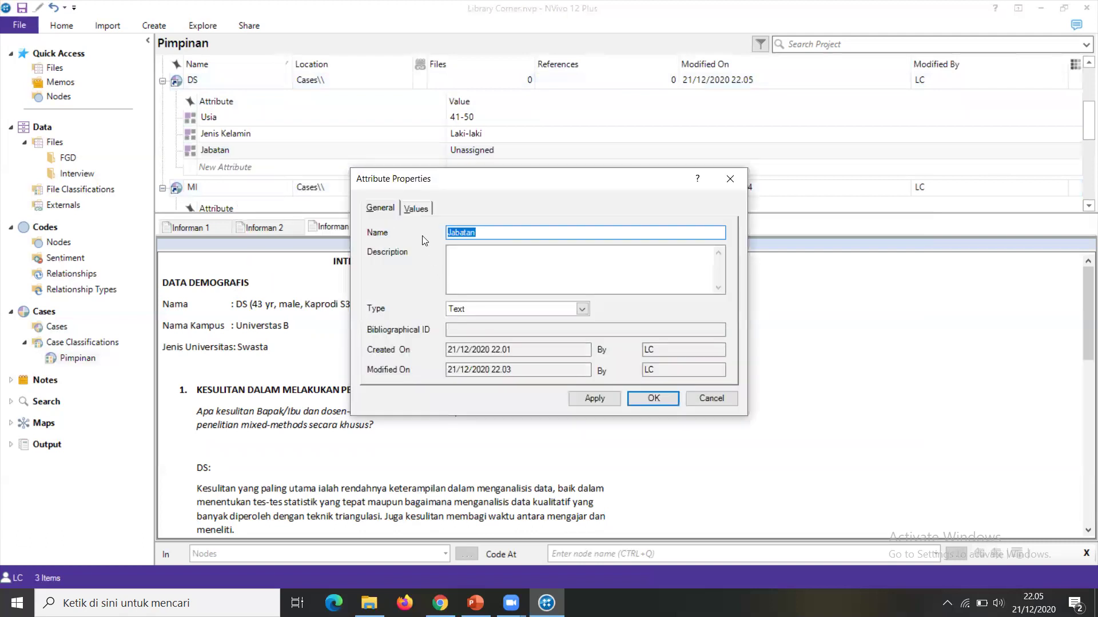
pyautogui.click(417, 210)
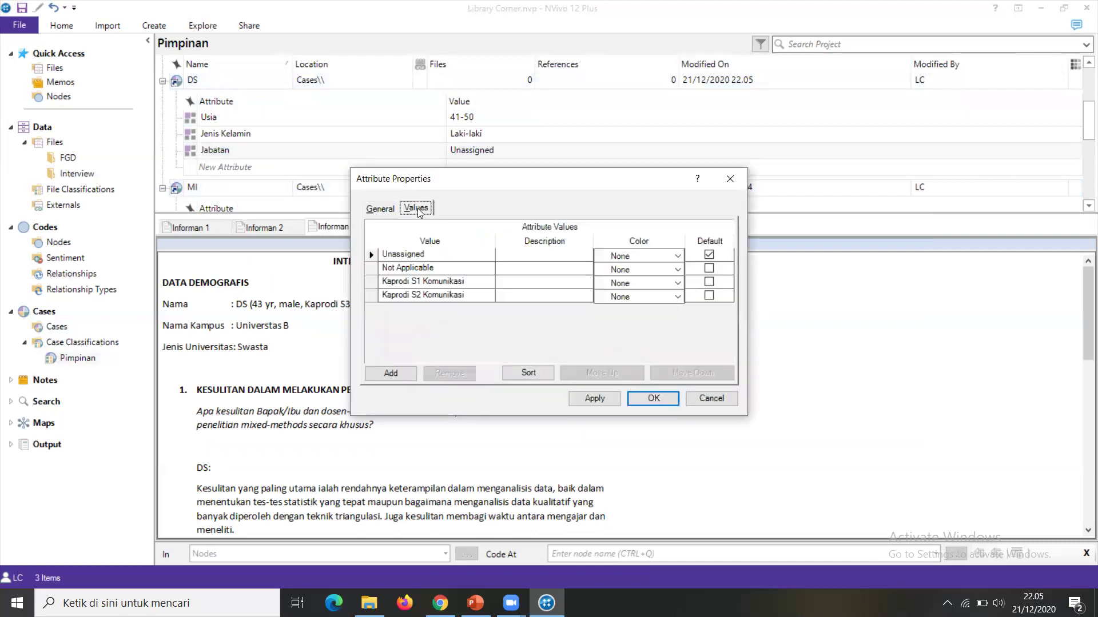
pyautogui.click(391, 373)
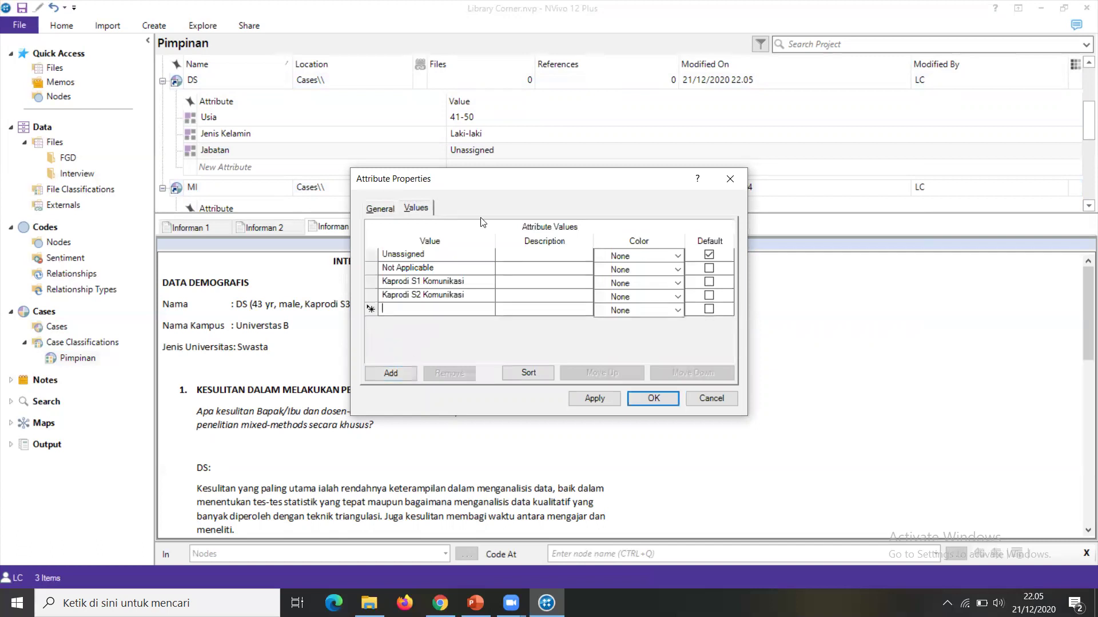
pyautogui.moveTo(489, 184); pyautogui.dragTo(646, 144)
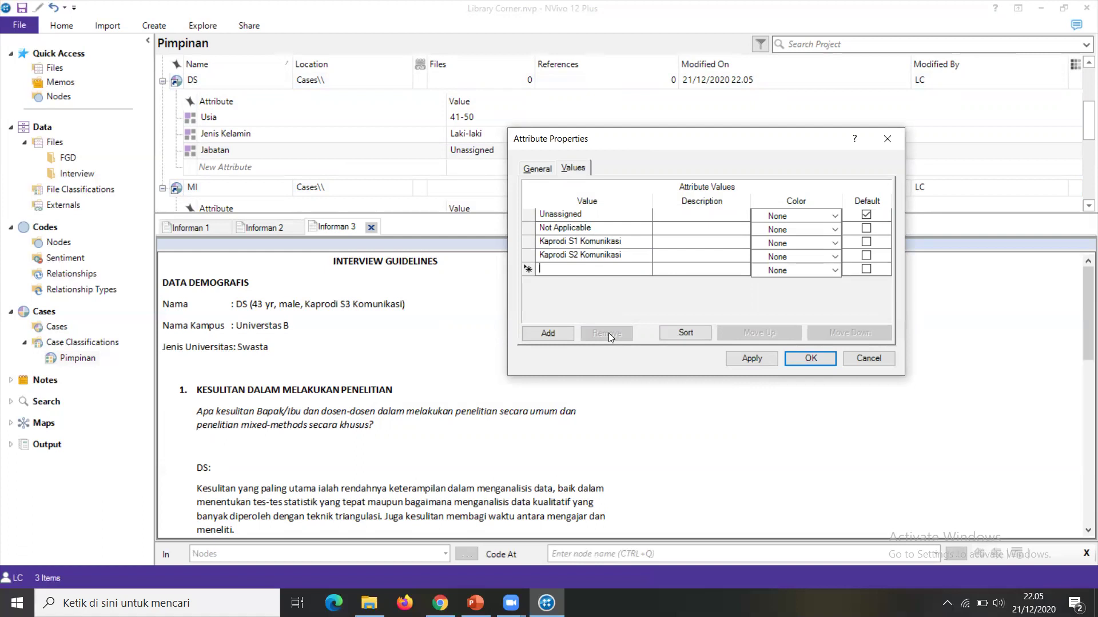
pyautogui.write('Kaprodi S3 Komunikasi')
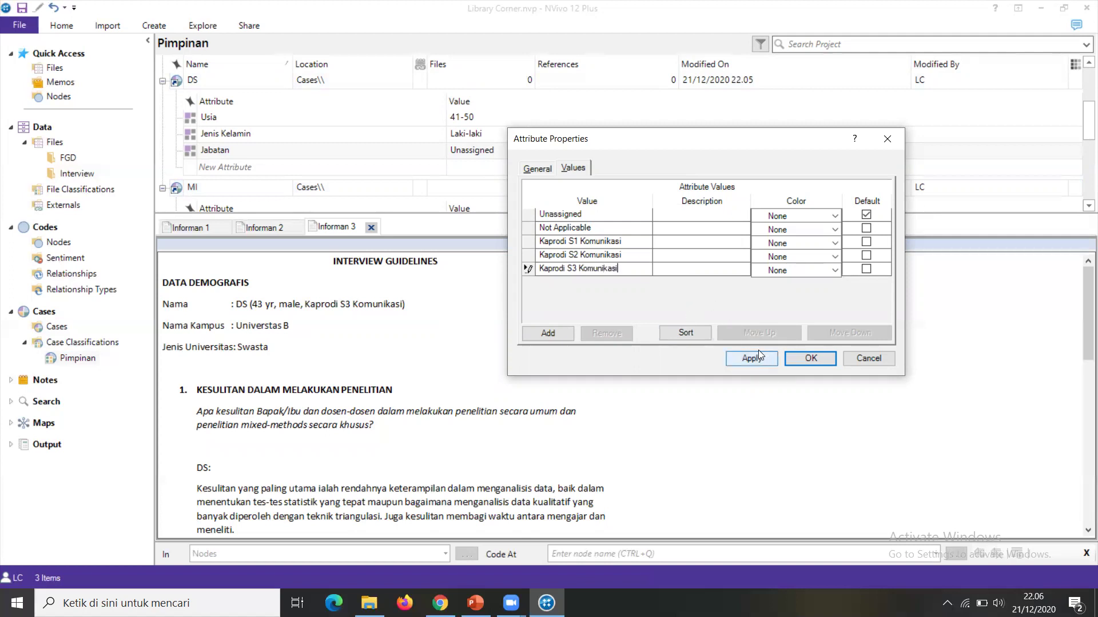
pyautogui.click(799, 356)
# Reopen the Jabatan attribute's properties and check its value list for the Kaprodi S3 Komunikasi entry
pyautogui.click(413, 153)
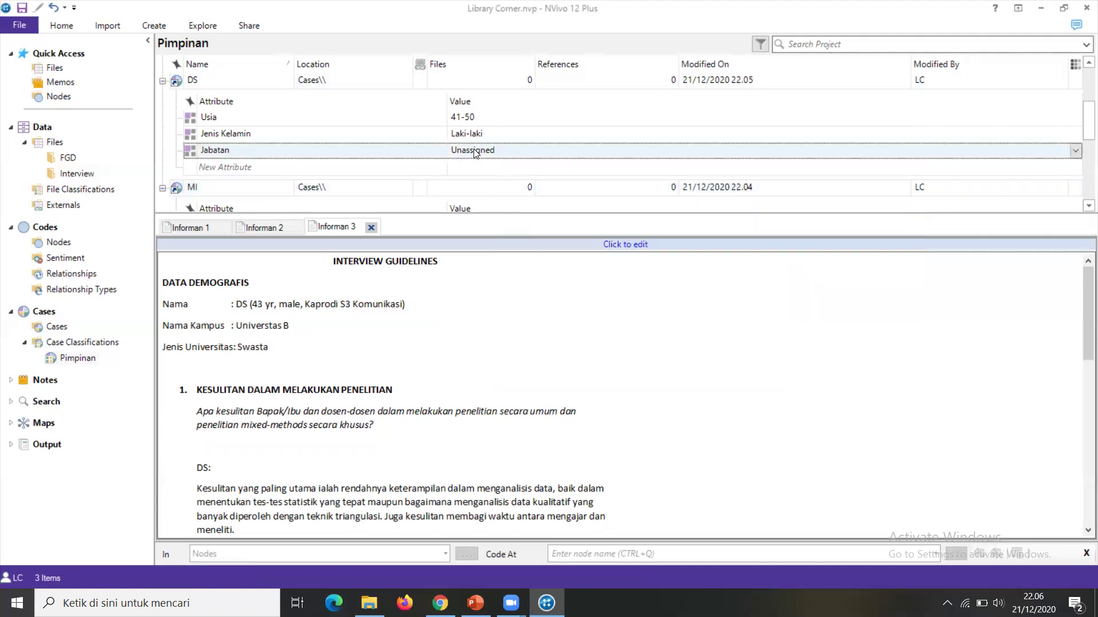
pyautogui.rightClick(306, 149)
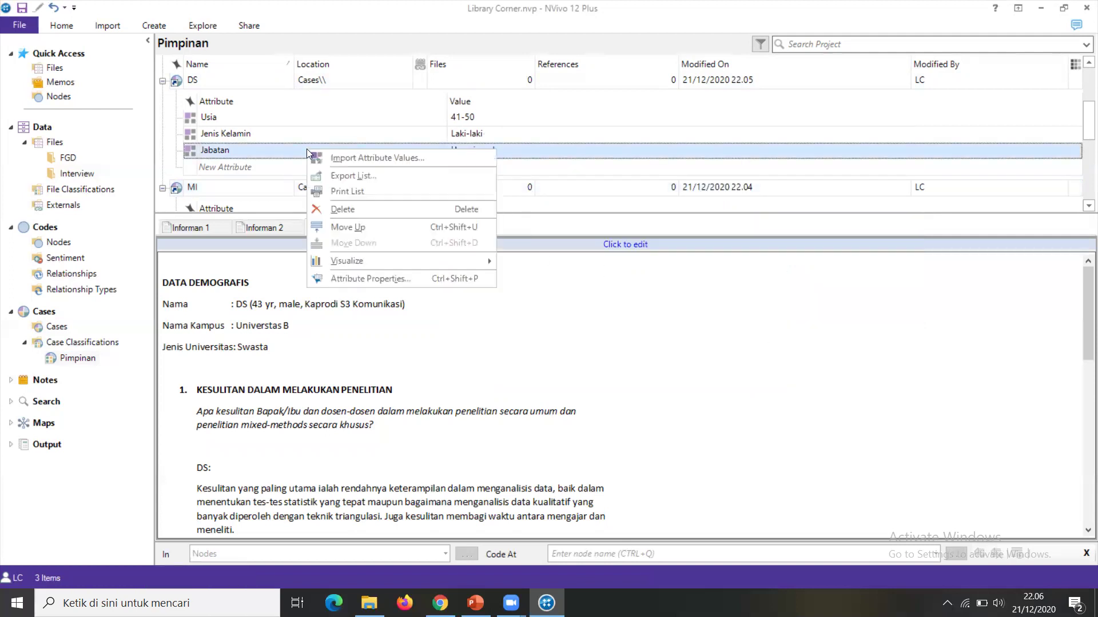
pyautogui.click(365, 279)
pyautogui.click(416, 208)
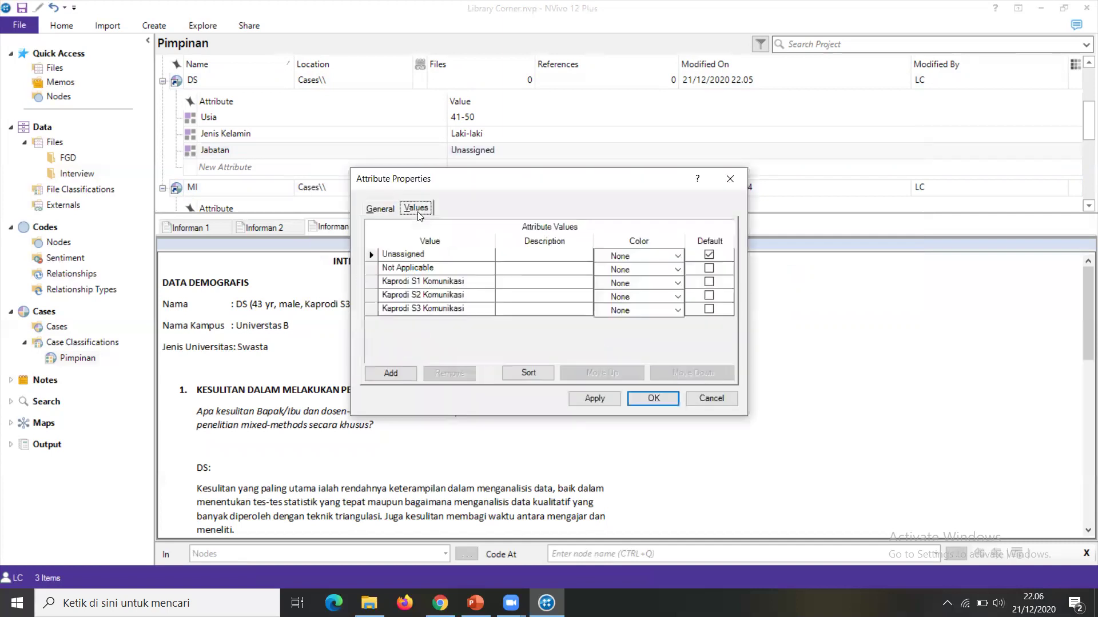
pyautogui.click(375, 312)
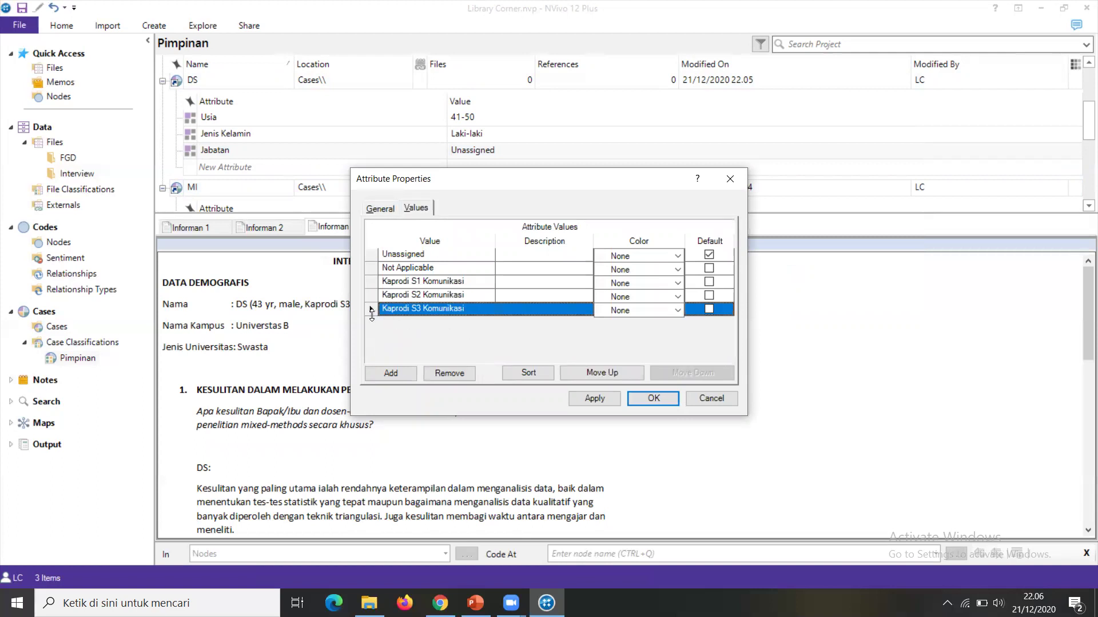
pyautogui.click(655, 399)
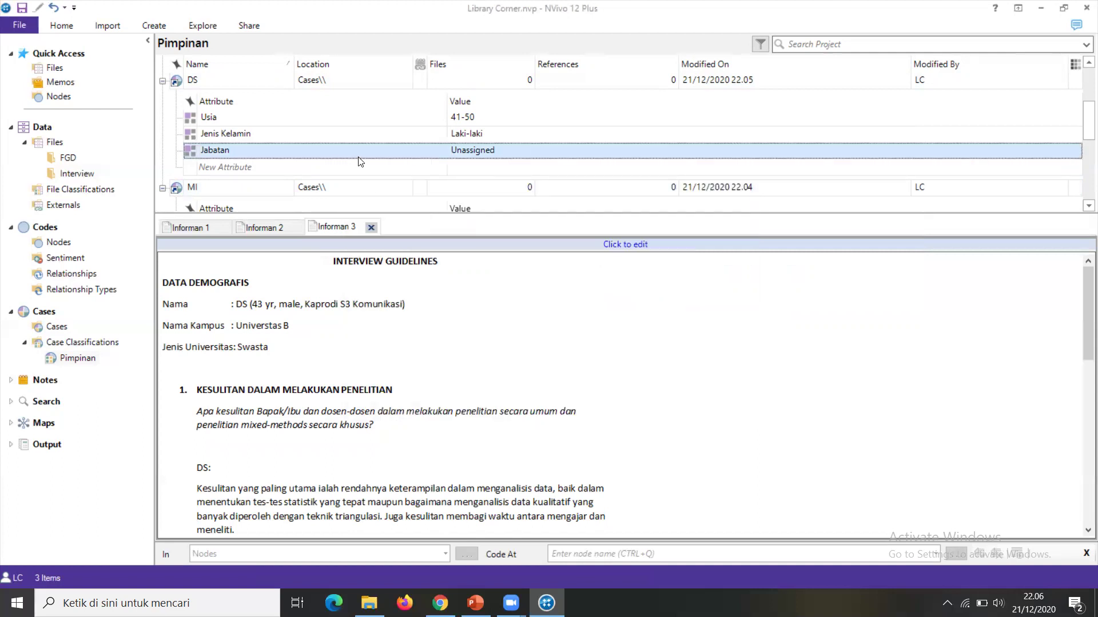
# Set the DS case's Jabatan to Kaprodi S3 Komunikasi, save it, and review the cases under the Pimpinan classification
pyautogui.click(57, 327)
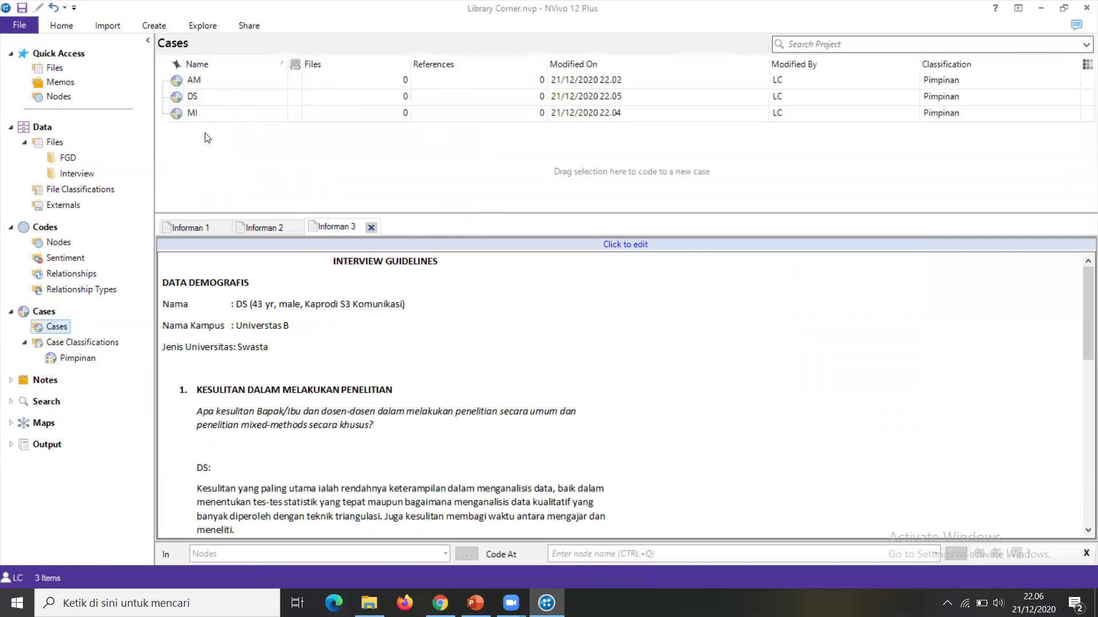
pyautogui.rightClick(198, 98)
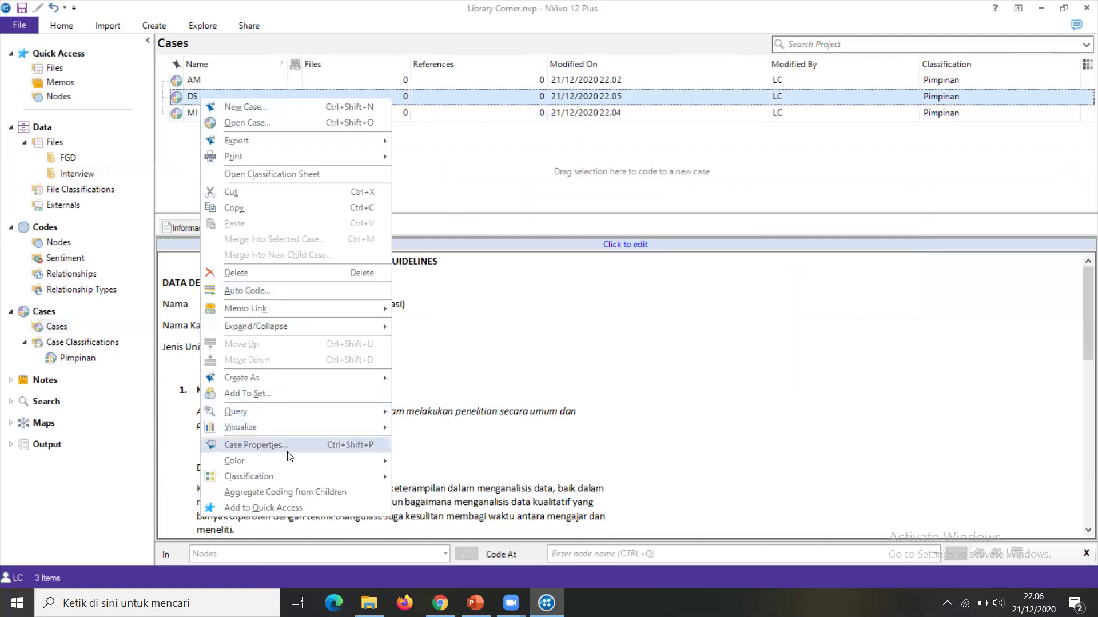
pyautogui.moveTo(295, 478)
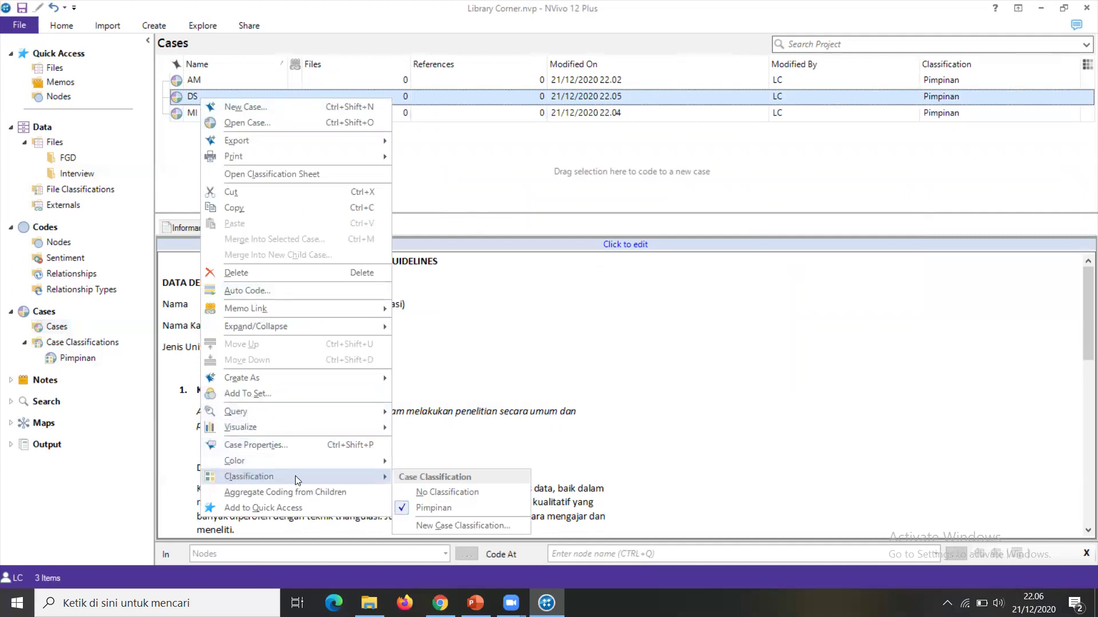
pyautogui.click(304, 445)
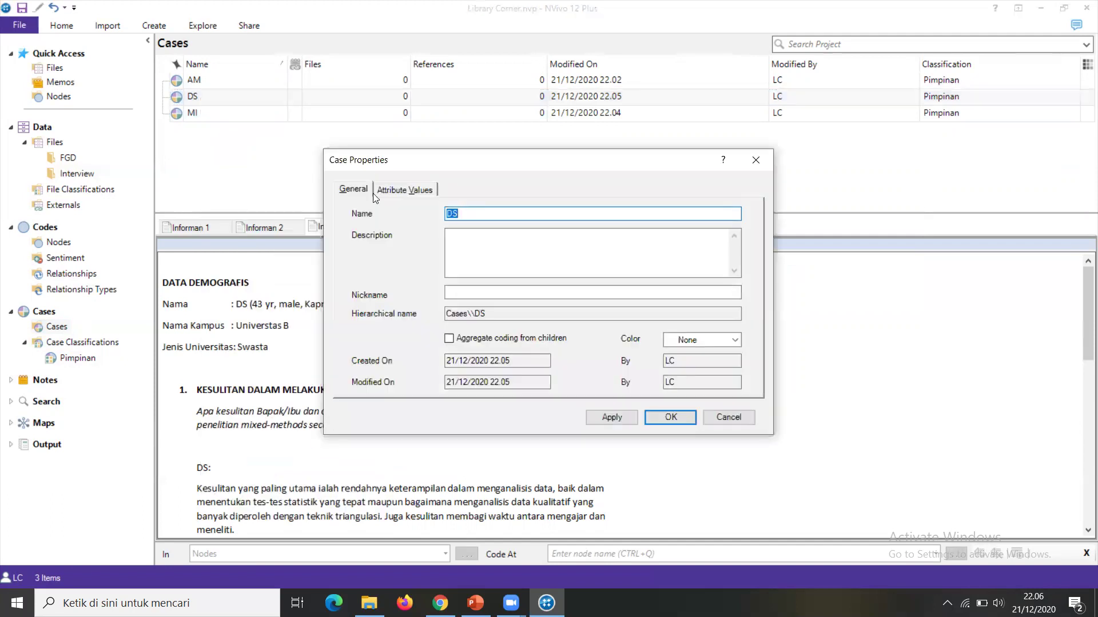
pyautogui.click(403, 190)
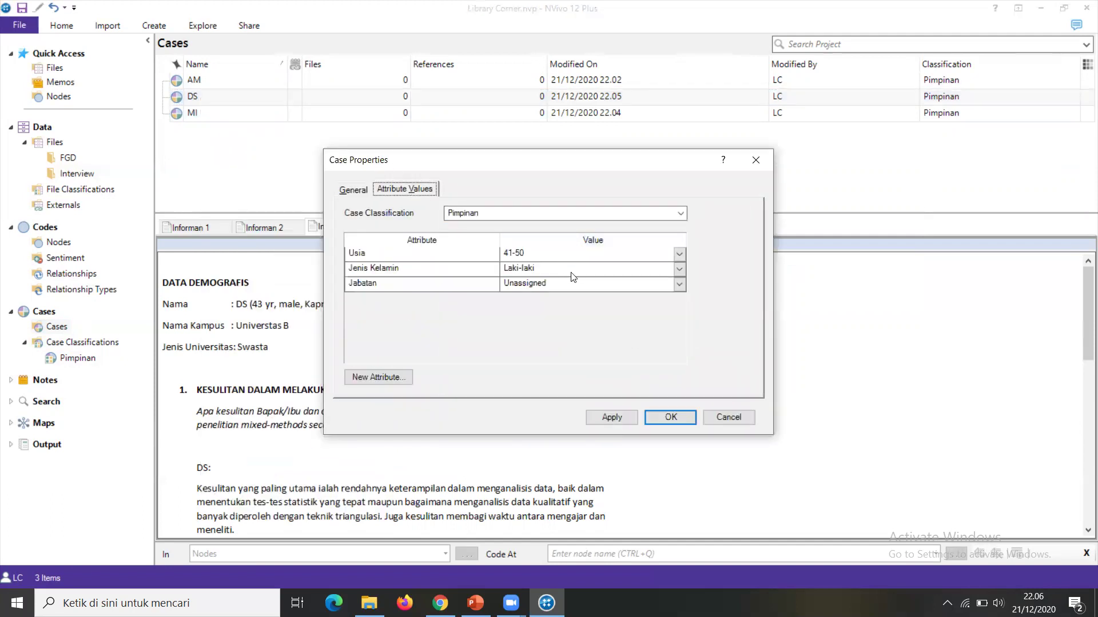
pyautogui.click(680, 288)
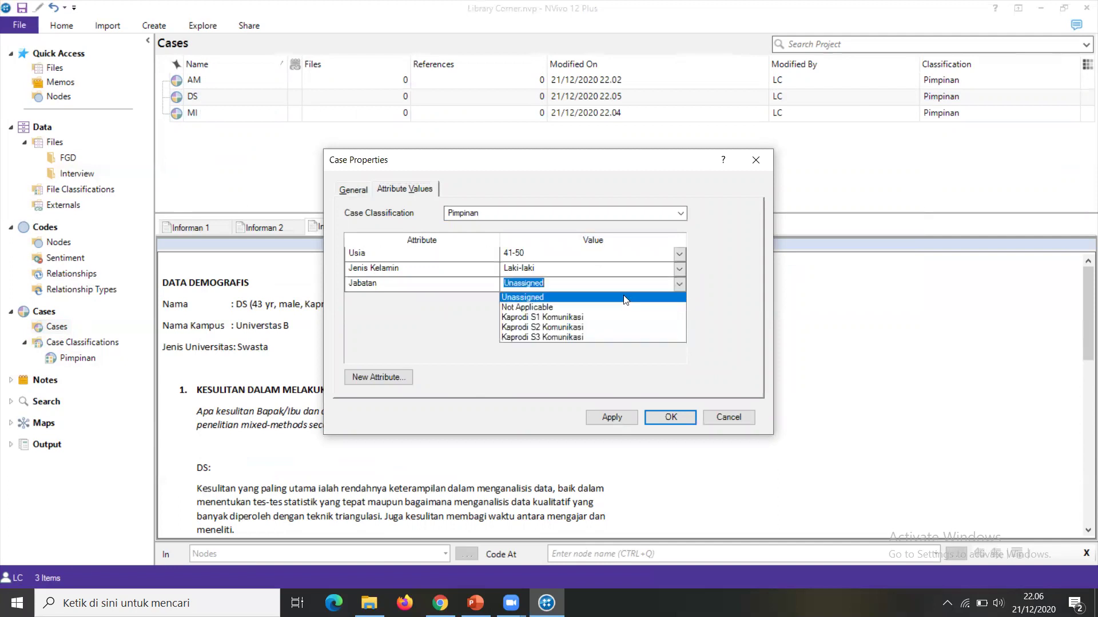
pyautogui.click(575, 338)
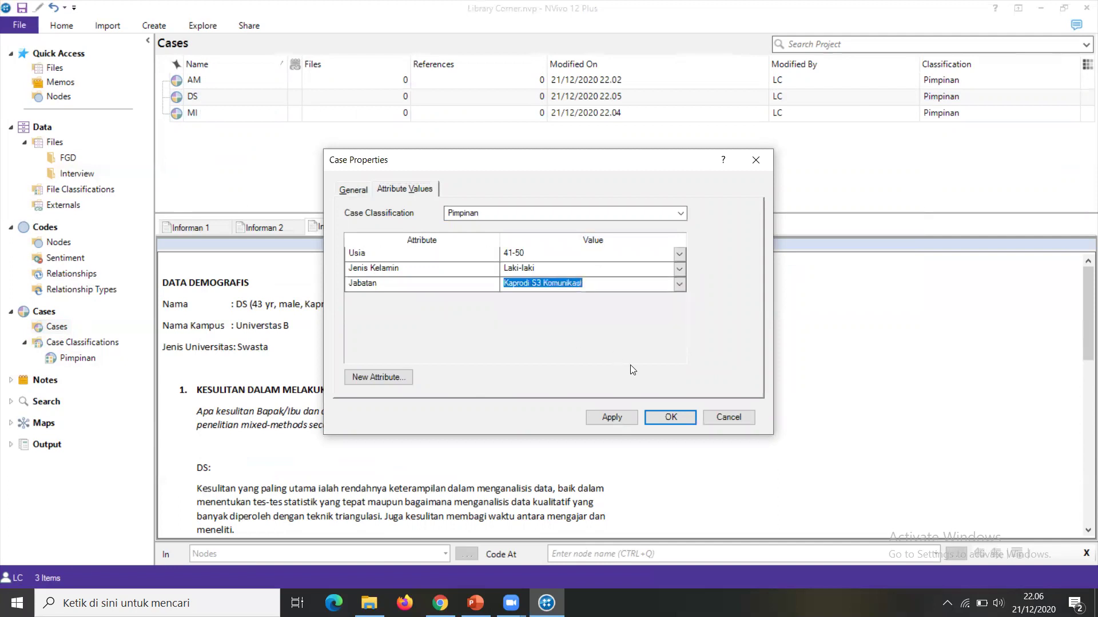
pyautogui.click(661, 417)
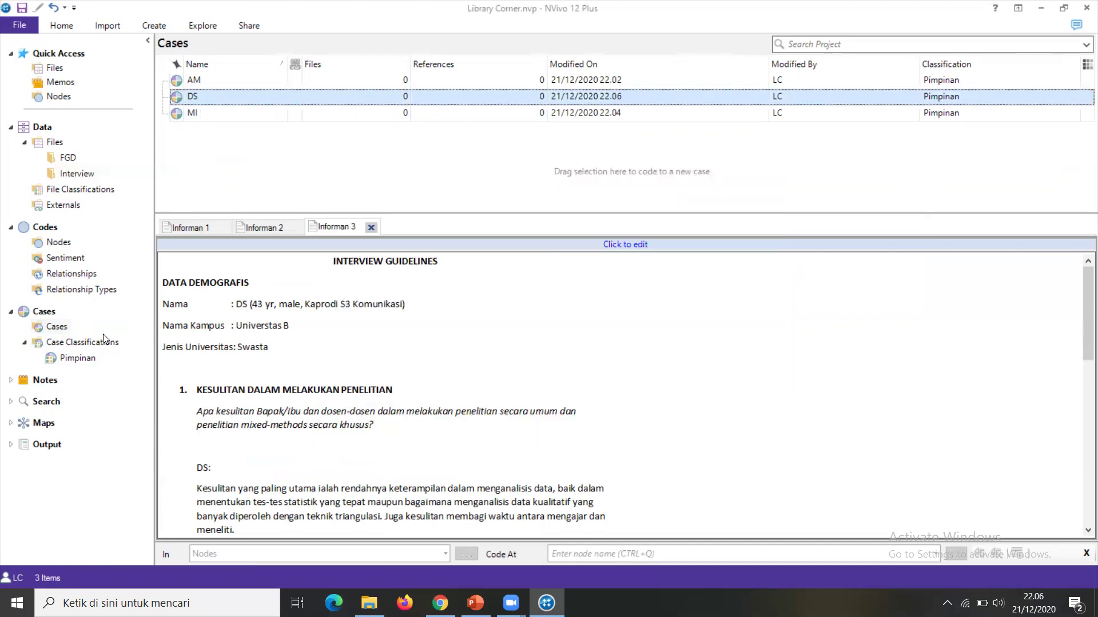
pyautogui.click(78, 358)
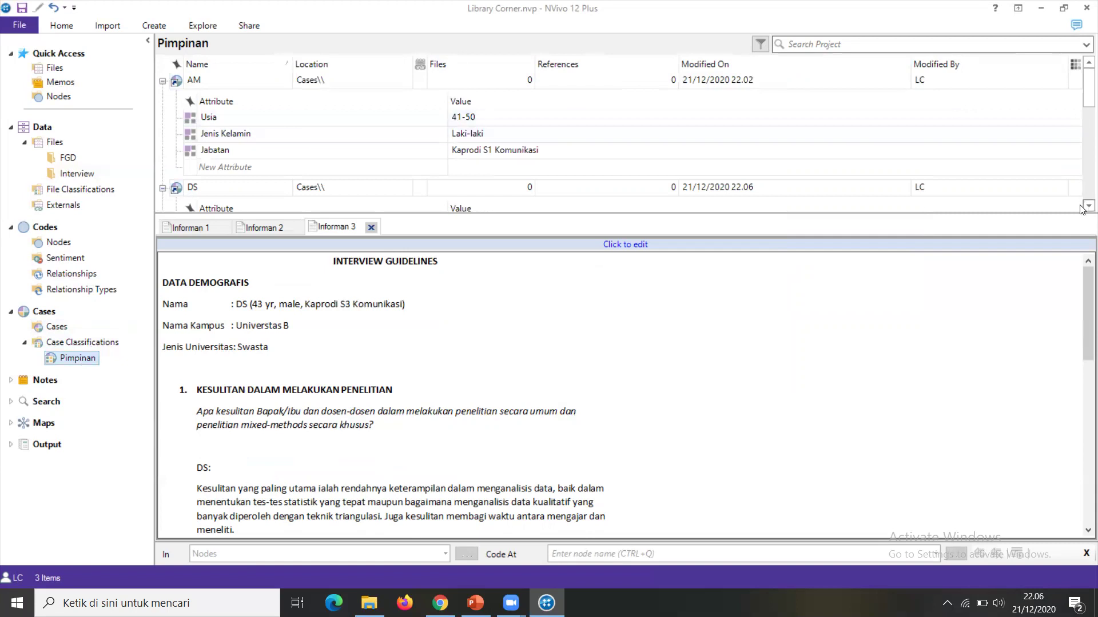
pyautogui.scroll(-3, 1080, 208)
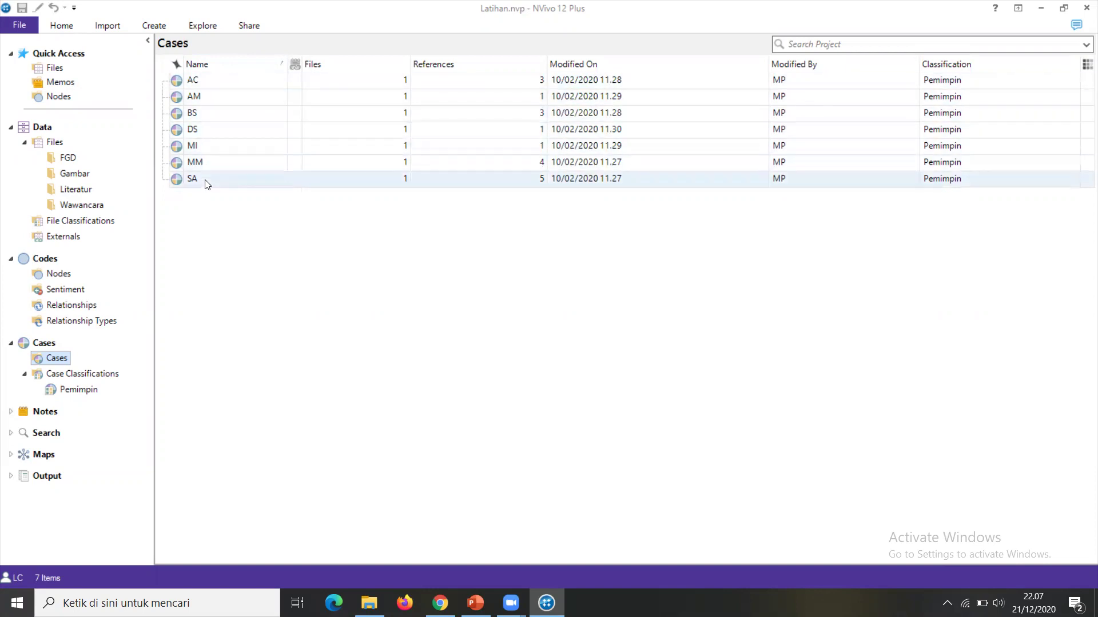
# Examine the attribute values of the MM, SA and DS cases under the Latihan project's Pemimpin classification
pyautogui.click(61, 391)
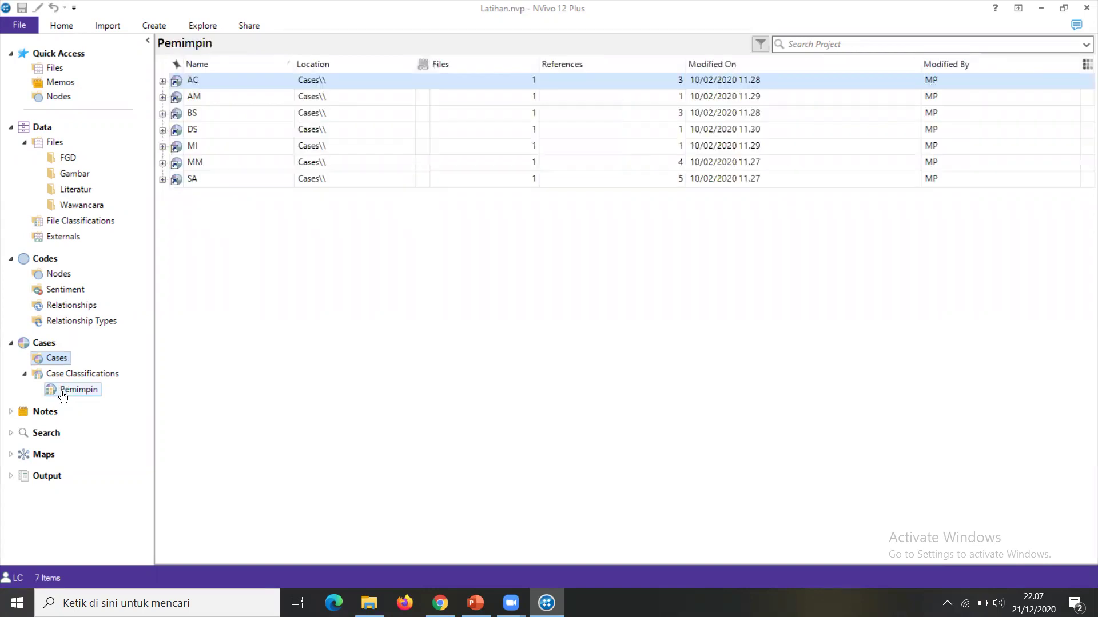
pyautogui.click(163, 163)
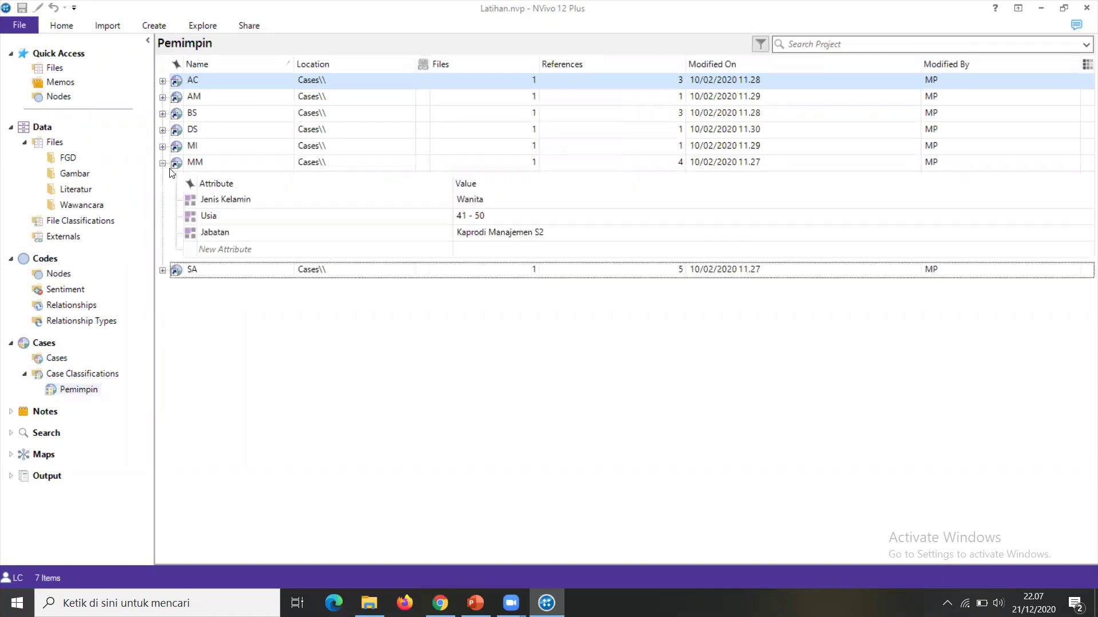
pyautogui.click(162, 271)
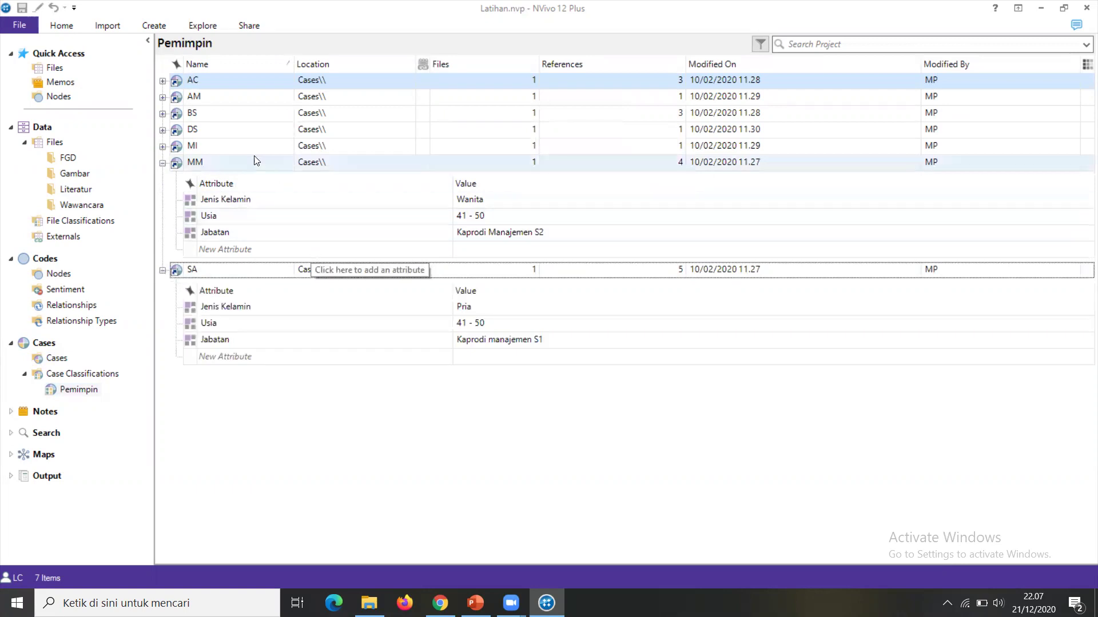
pyautogui.click(162, 130)
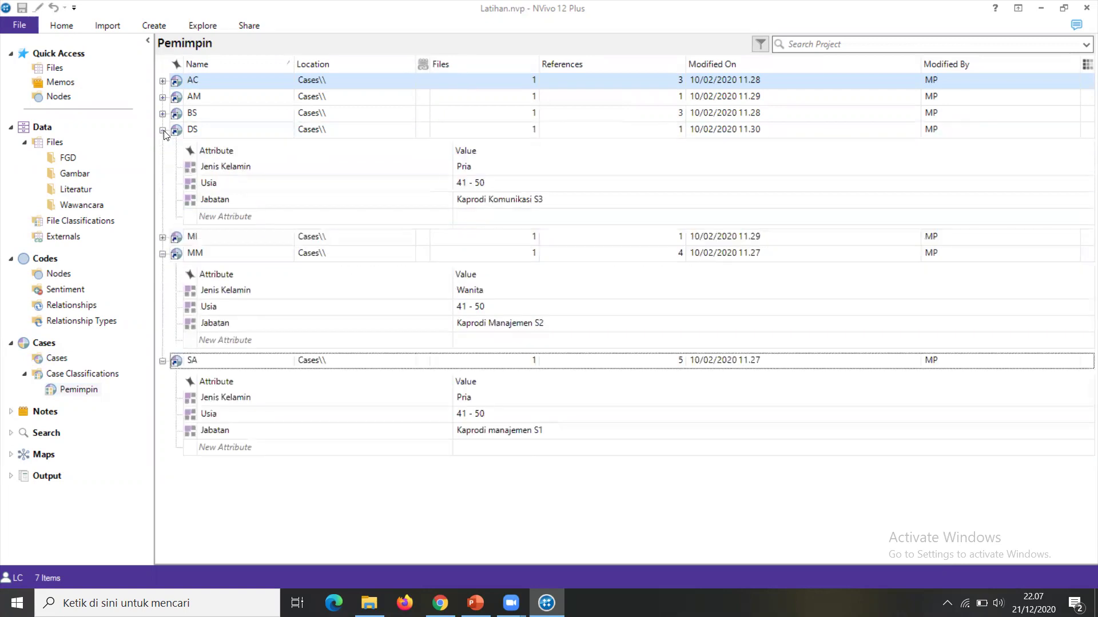